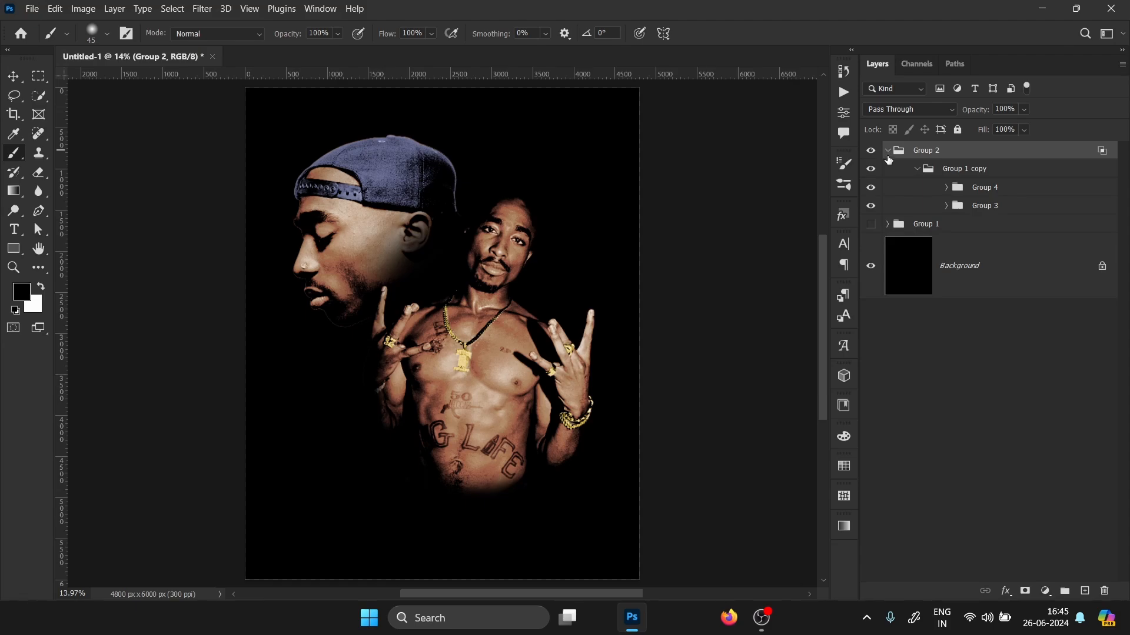
# - Hide Group 2 and show Group 1 with its Layer 1 turned on to view the original cutouts
pyautogui.click(888, 151)
pyautogui.click(870, 150)
pyautogui.click(871, 169)
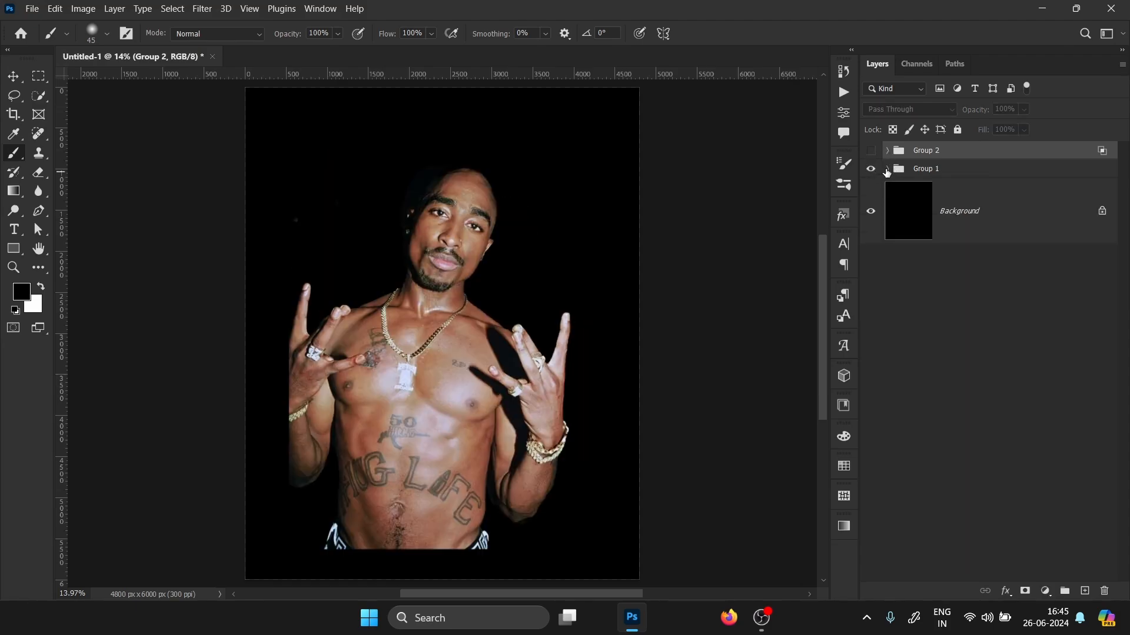
pyautogui.click(887, 169)
pyautogui.click(1018, 284)
pyautogui.click(870, 277)
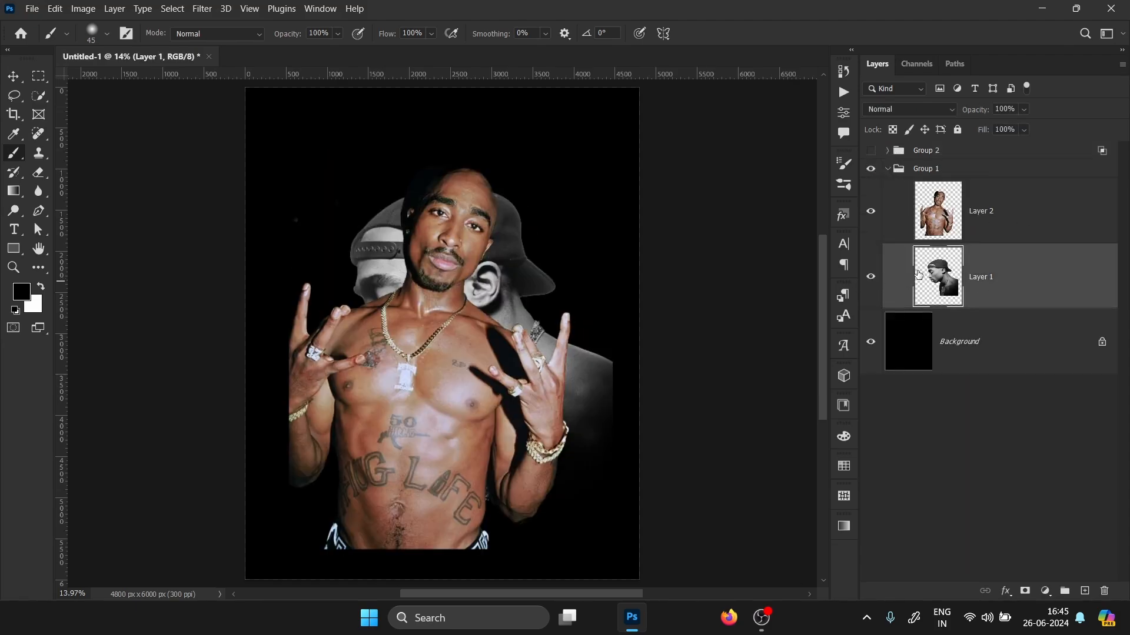
# - Toggle Layer 1 and Layer 2 in Group 1 to examine each source cutout separately, leaving both hidden
pyautogui.click(876, 222)
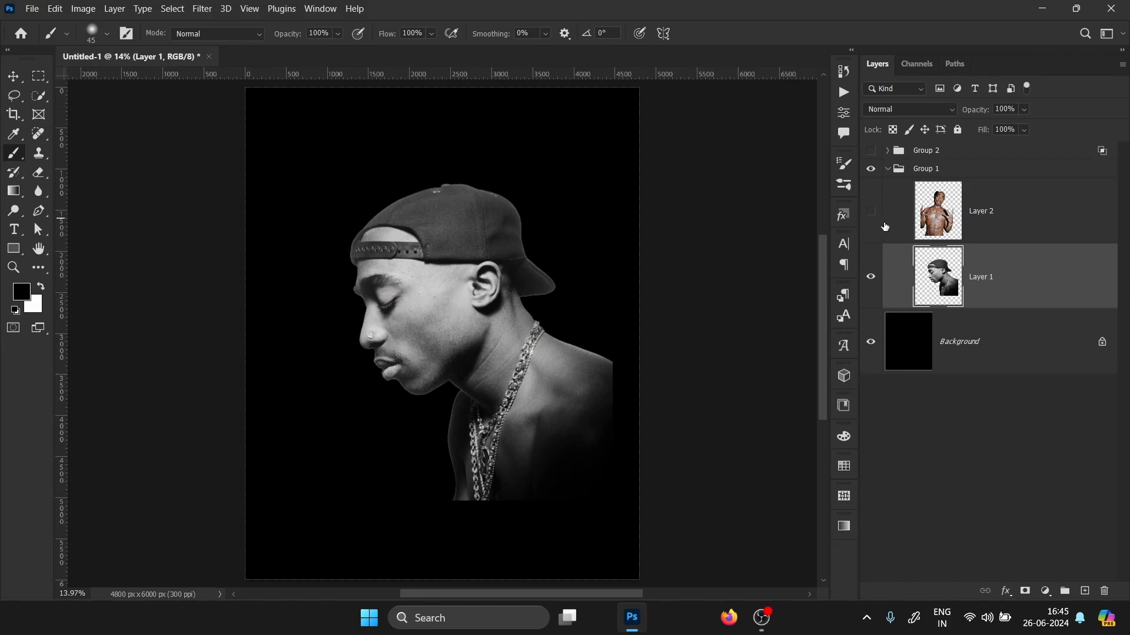
pyautogui.click(879, 219)
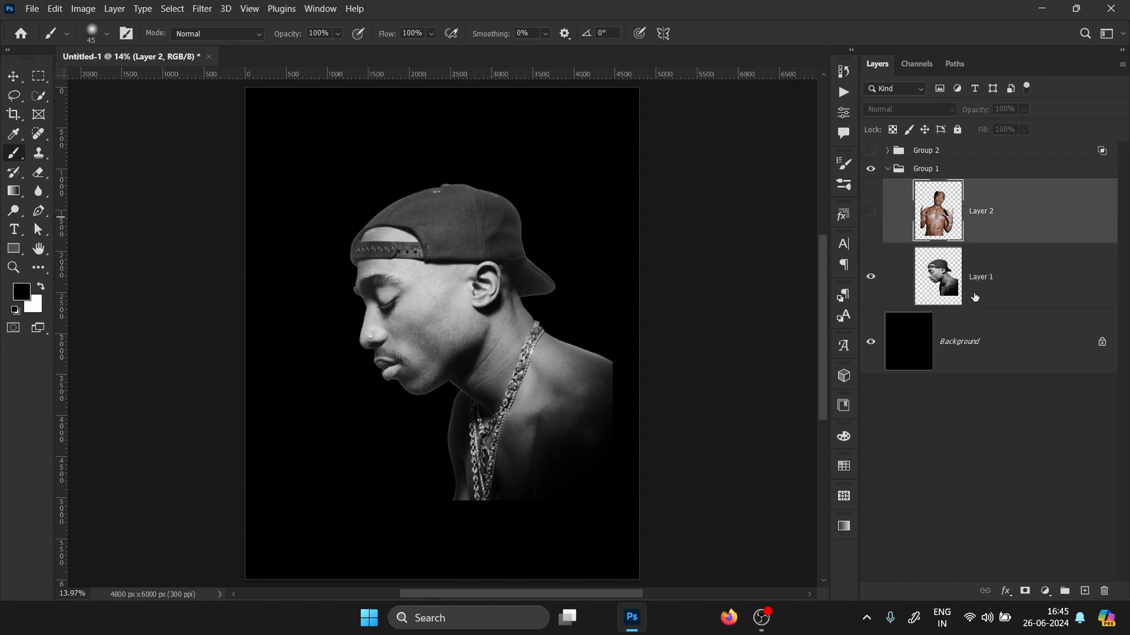
pyautogui.click(975, 297)
pyautogui.click(871, 276)
pyautogui.click(871, 211)
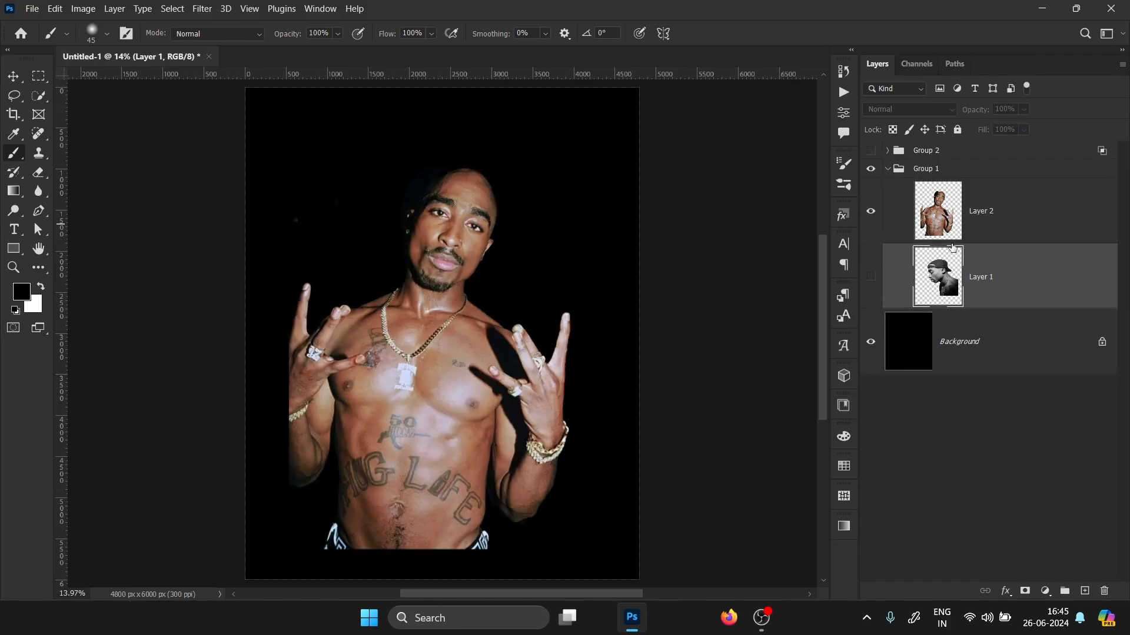
pyautogui.click(871, 212)
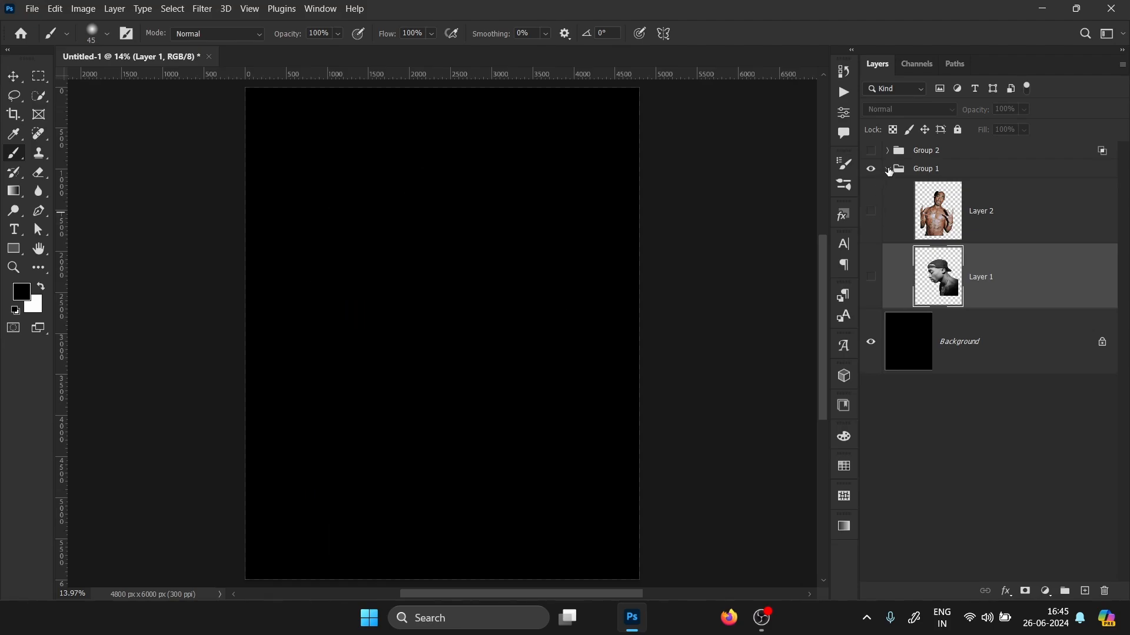
# - Collapse and hide Group 1, and bring back the finished composition in Group 2 with its contents expanded
pyautogui.click(887, 169)
pyautogui.click(870, 169)
pyautogui.click(871, 152)
pyautogui.click(886, 152)
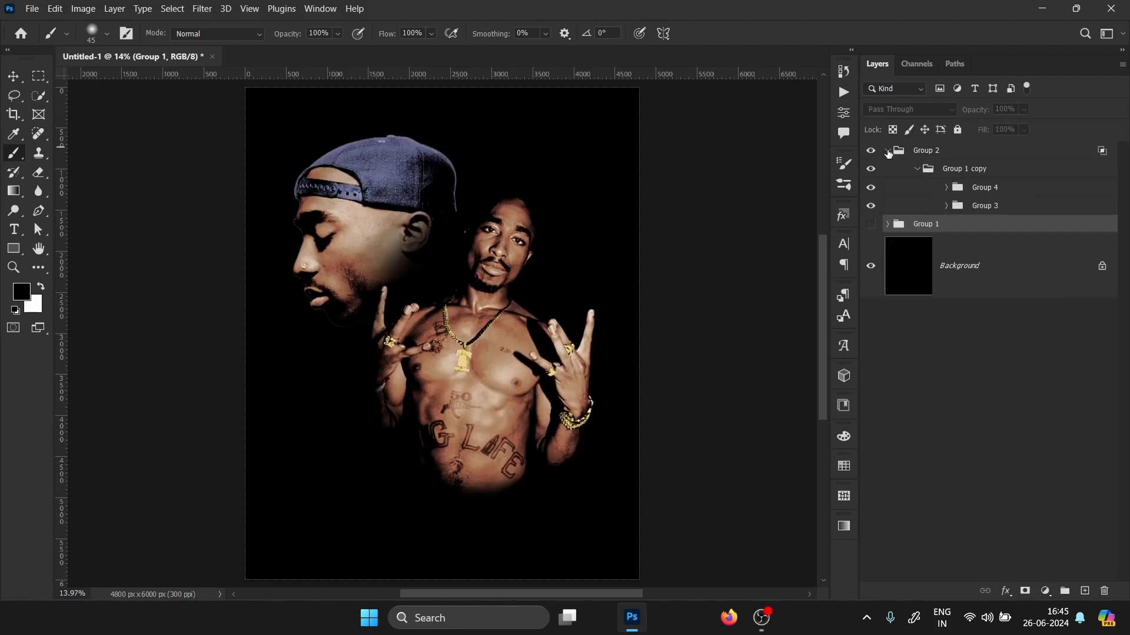
# - Hide Group 4, expand Group 3 and select its base photo layer, Layer 2
pyautogui.click(946, 206)
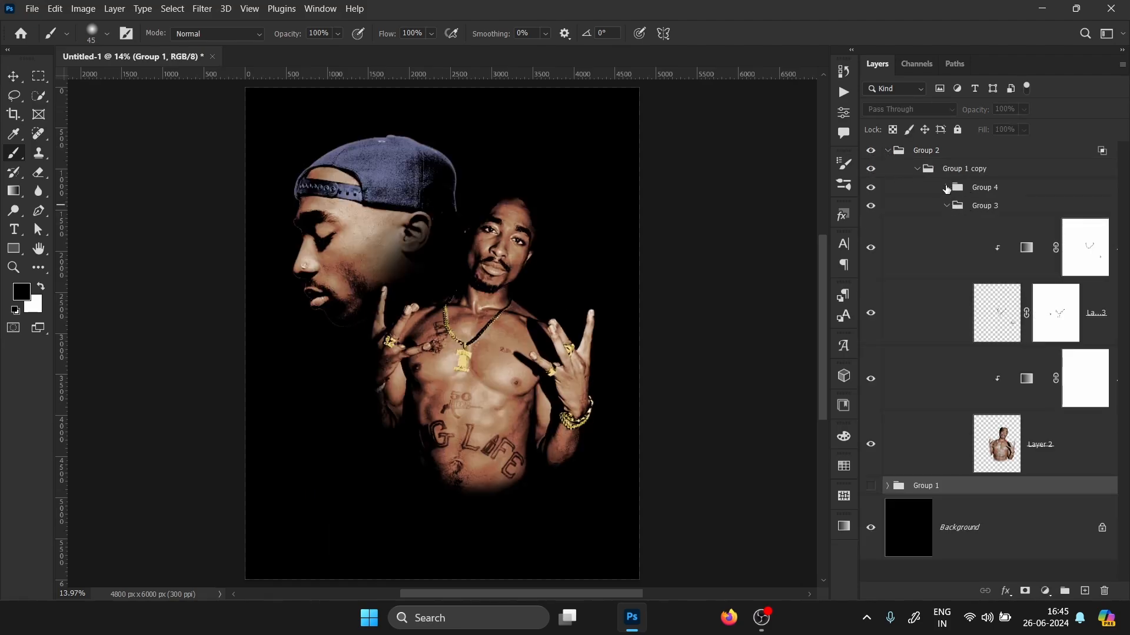
pyautogui.click(870, 187)
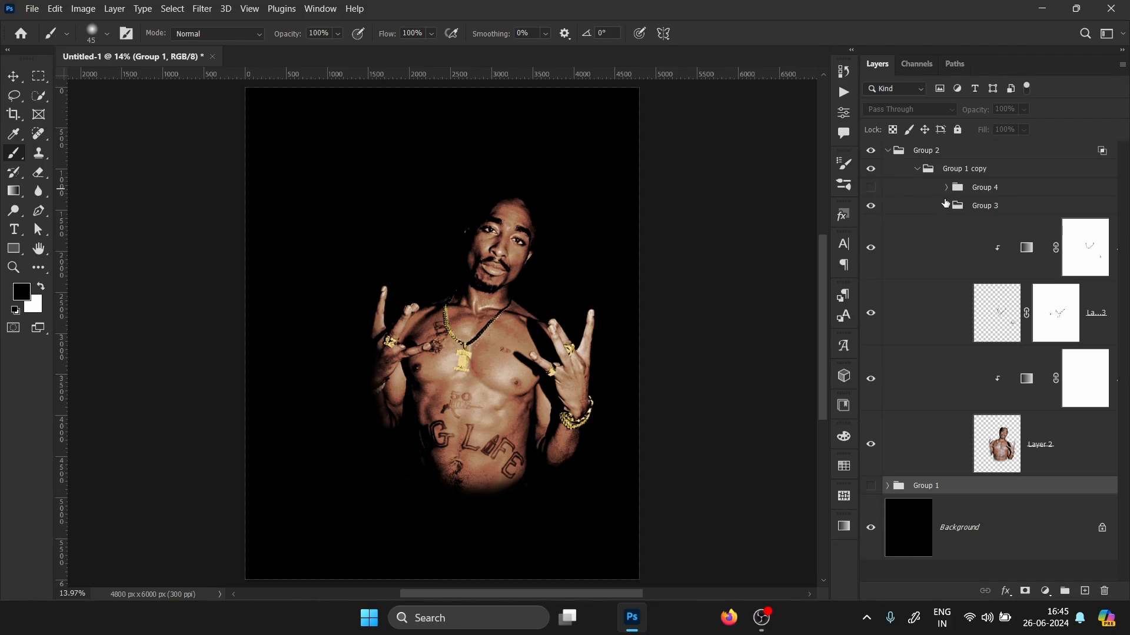
pyautogui.click(946, 206)
pyautogui.click(947, 206)
pyautogui.click(1077, 451)
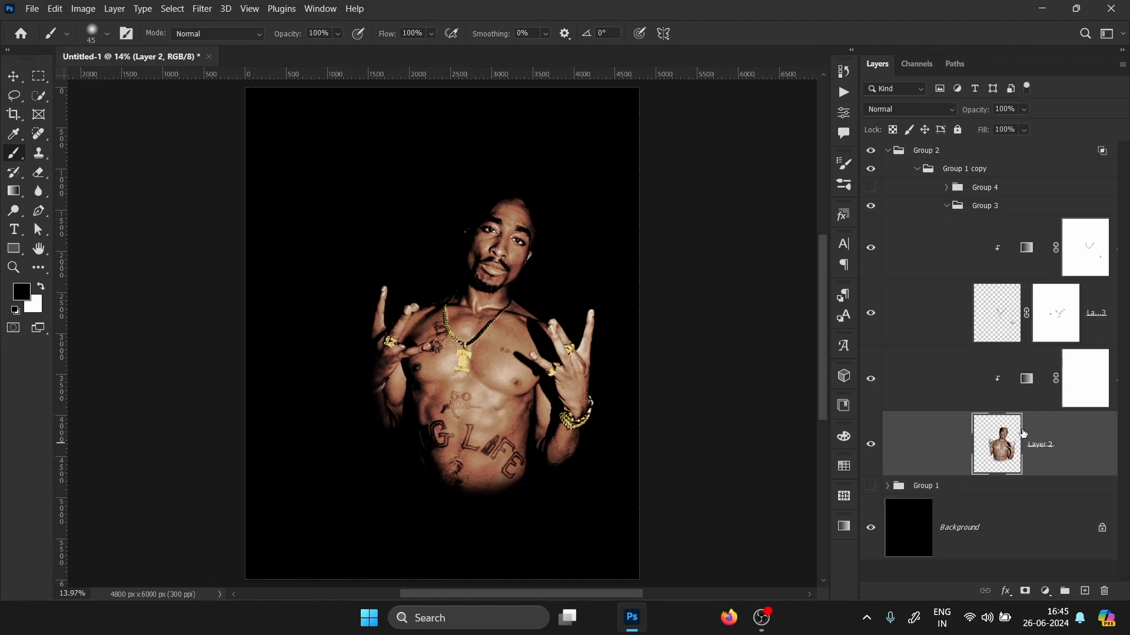
# - Hide both gradient maps and Layer 3 inside Group 3 so only the base photo shows
pyautogui.click(871, 247)
pyautogui.click(871, 313)
pyautogui.click(871, 379)
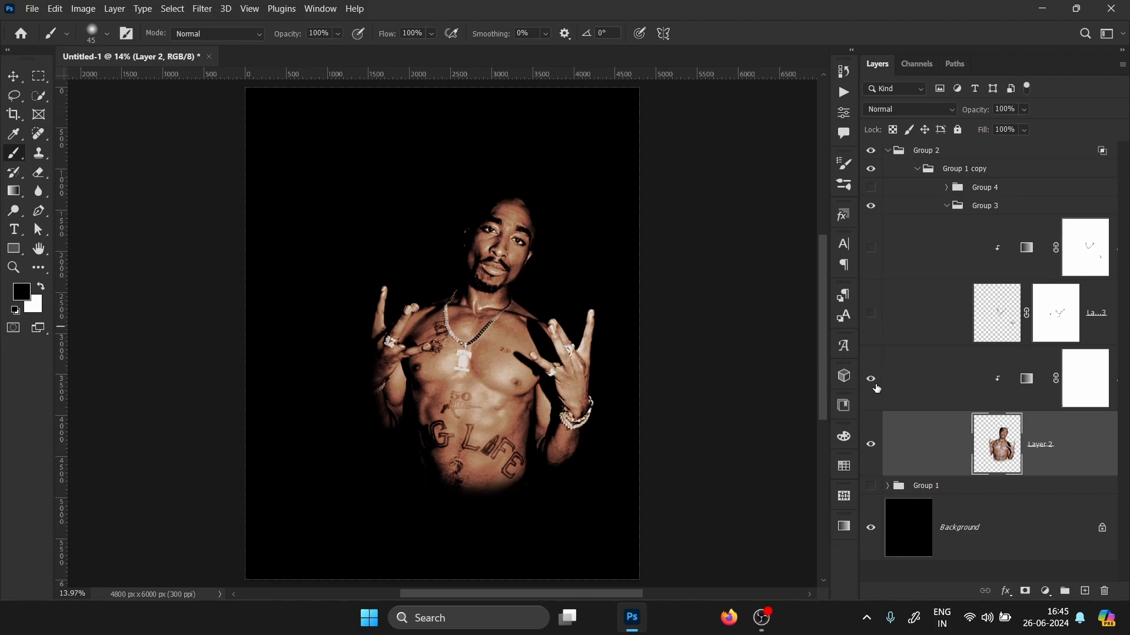
pyautogui.moveTo(526, 287)
pyautogui.mouseDown()
pyautogui.moveTo(559, 289)
pyautogui.moveTo(546, 289)
pyautogui.mouseUp()
# - Rename Group 3 as 1 and Group 4 as 2
pyautogui.click(993, 156)
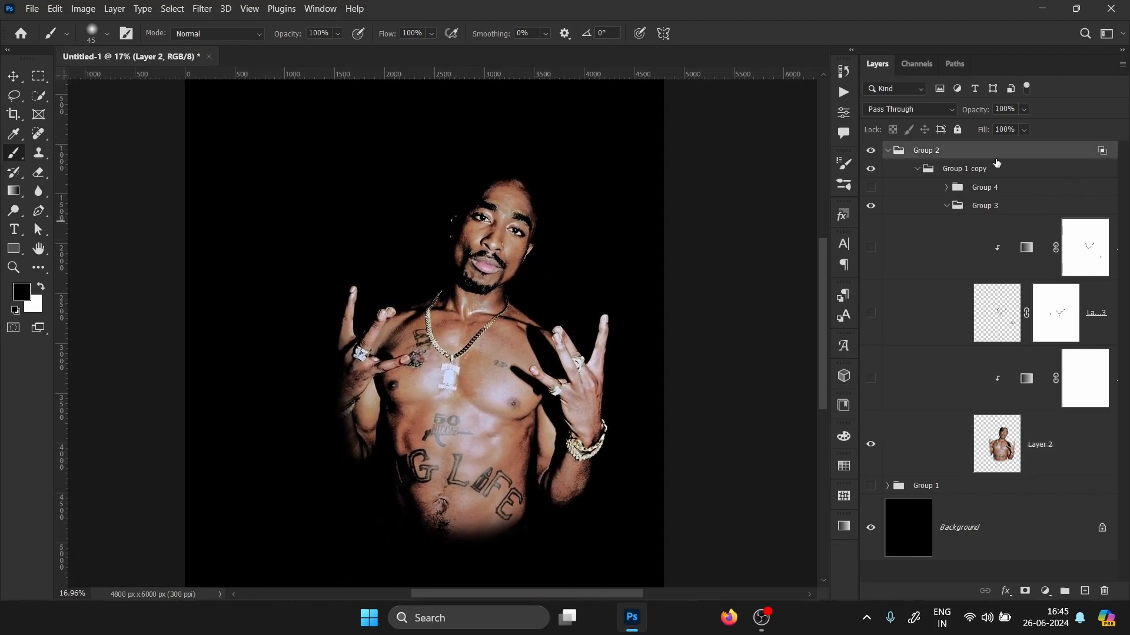
pyautogui.click(1000, 209)
pyautogui.click(946, 205)
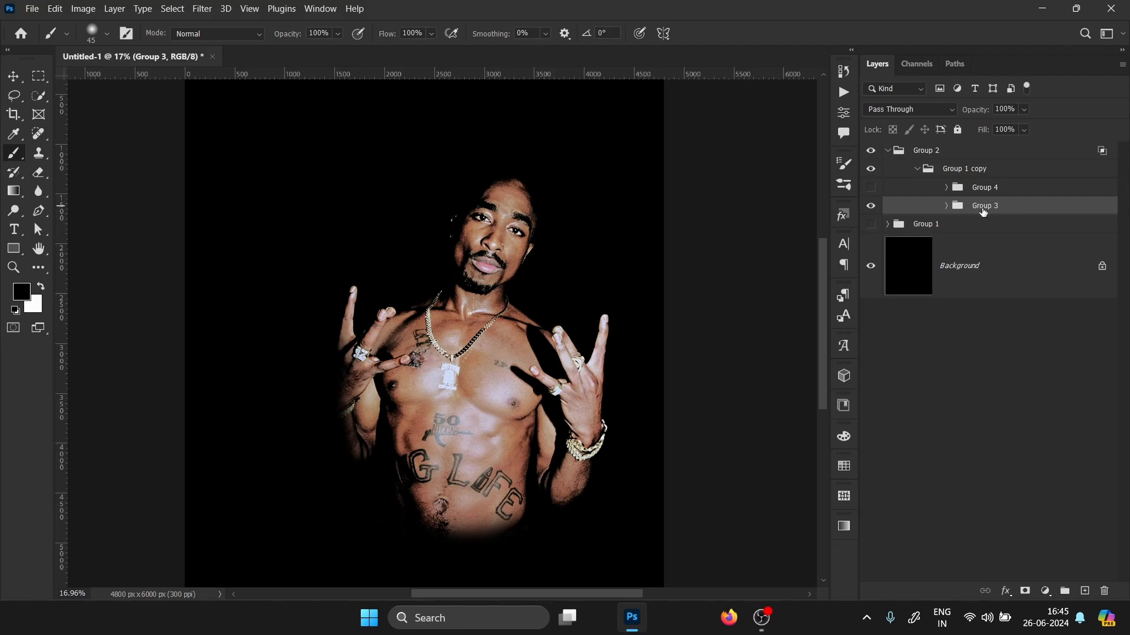
pyautogui.doubleClick(982, 206)
pyautogui.write('1')
pyautogui.press('Return')
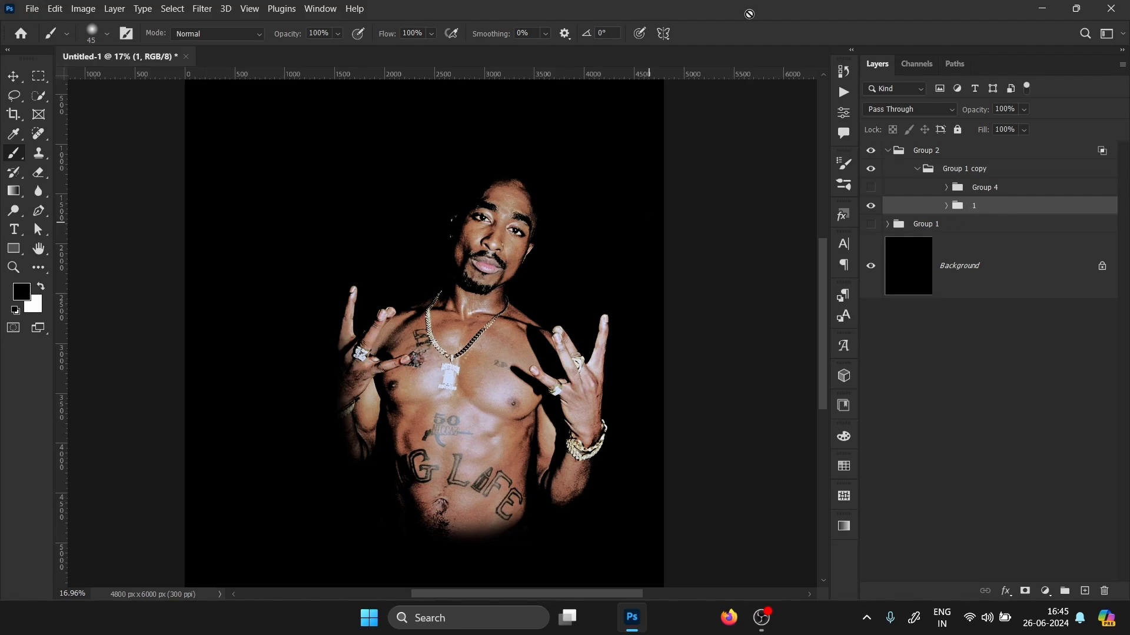
pyautogui.doubleClick(982, 188)
pyautogui.write('2')
pyautogui.press('Return')
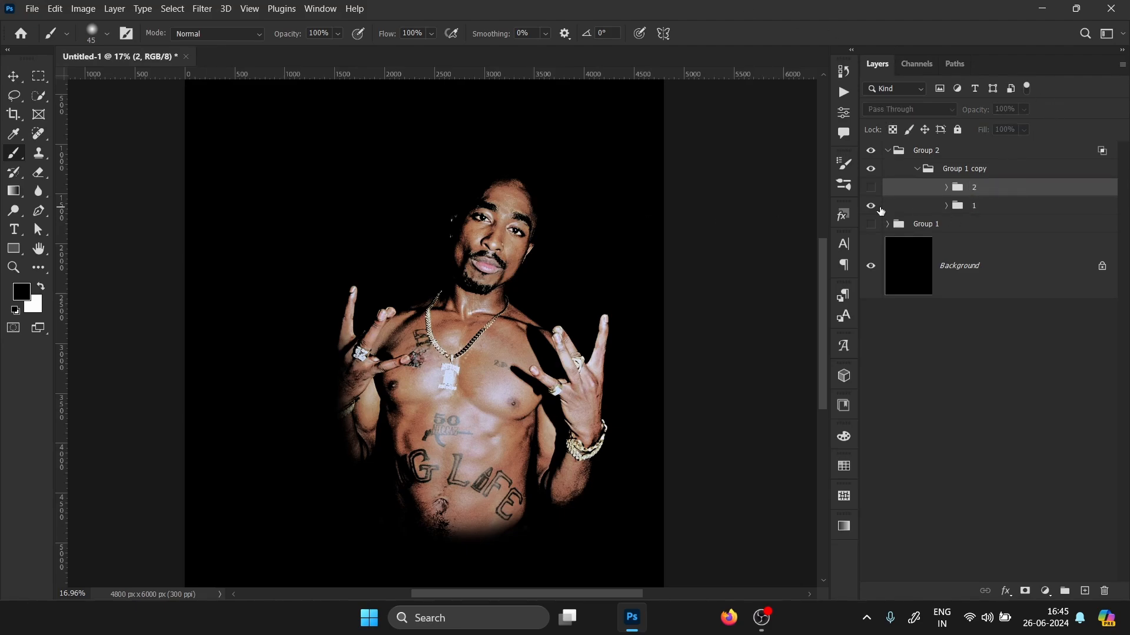
# - Adjust Group 2's Blend If split shadow sliders on the current layer, setting the darker half to 66 and raising the lighter half slightly
pyautogui.click(959, 154)
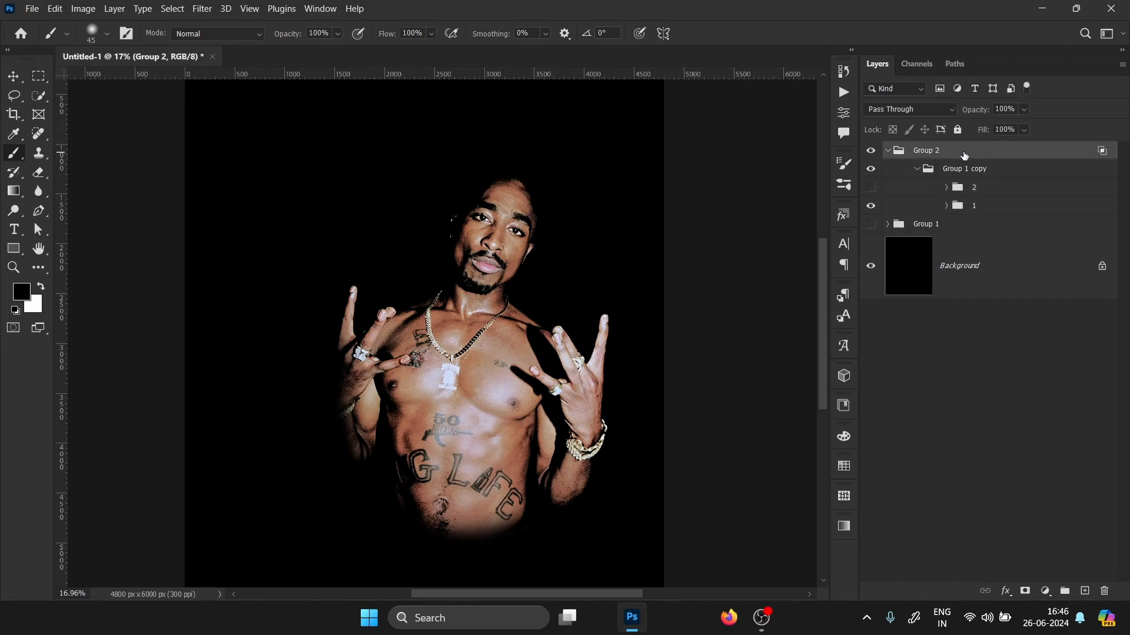
pyautogui.doubleClick(965, 154)
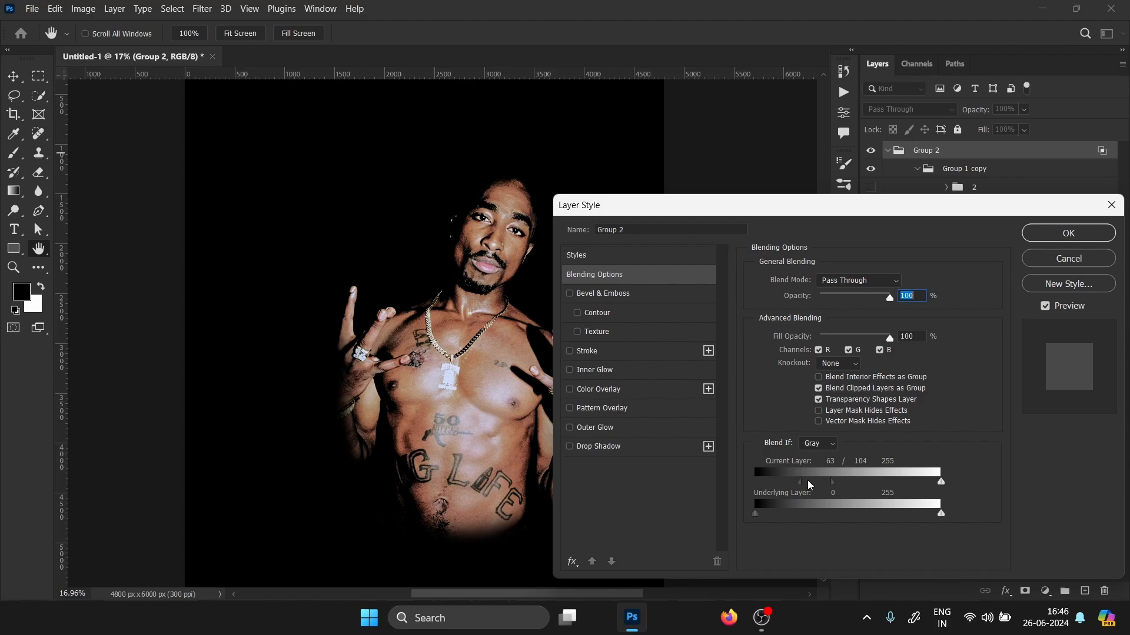
pyautogui.moveTo(800, 486); pyautogui.dragTo(804, 485)
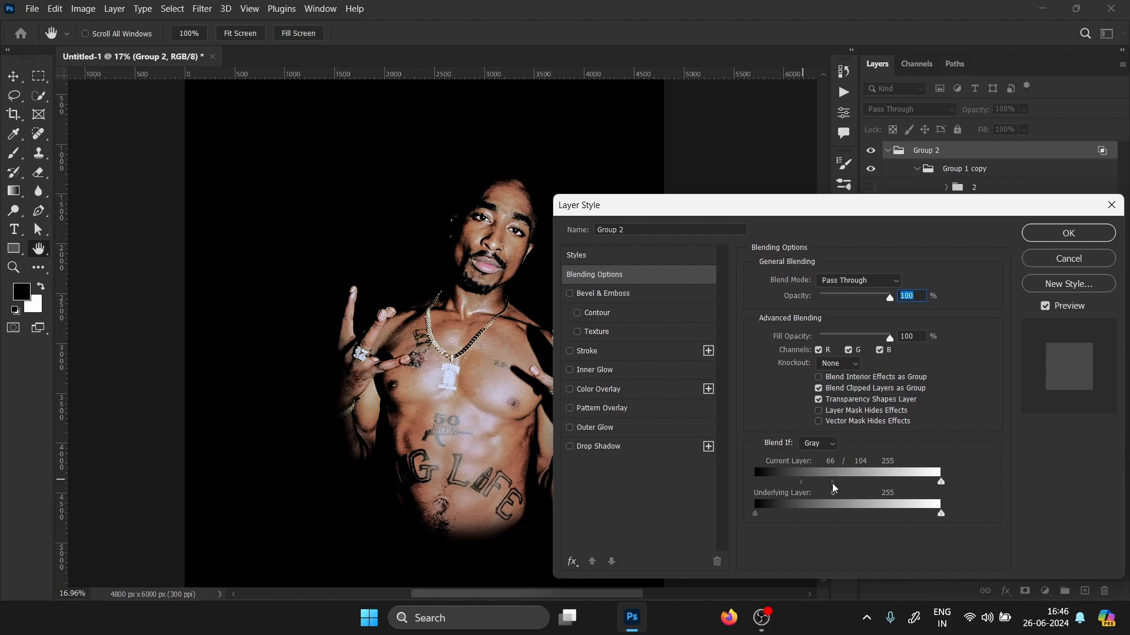
pyautogui.moveTo(835, 485); pyautogui.dragTo(844, 487)
pyautogui.click(1062, 235)
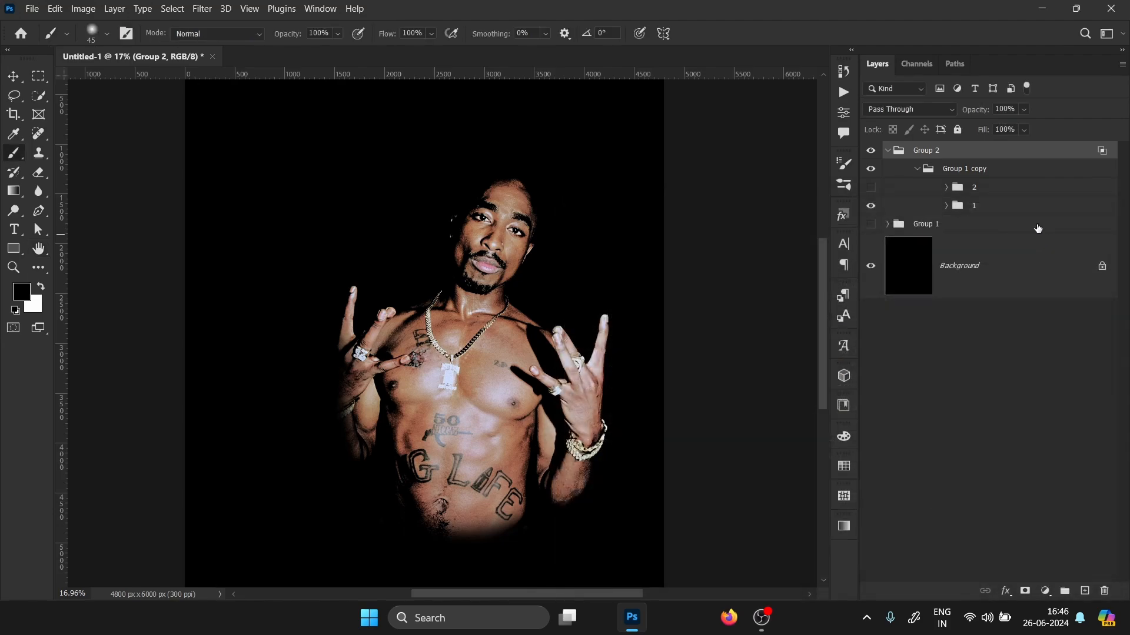
# - Toggle the Background's visibility to examine which dark areas of the figure are knocked out to transparency
pyautogui.click(871, 268)
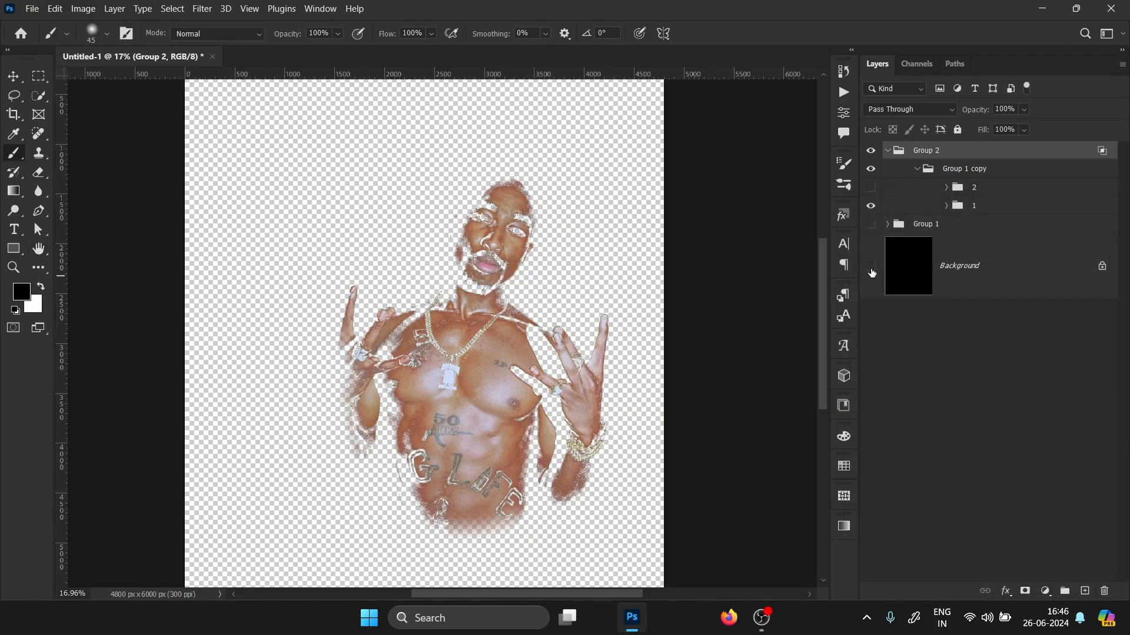
pyautogui.click(871, 268)
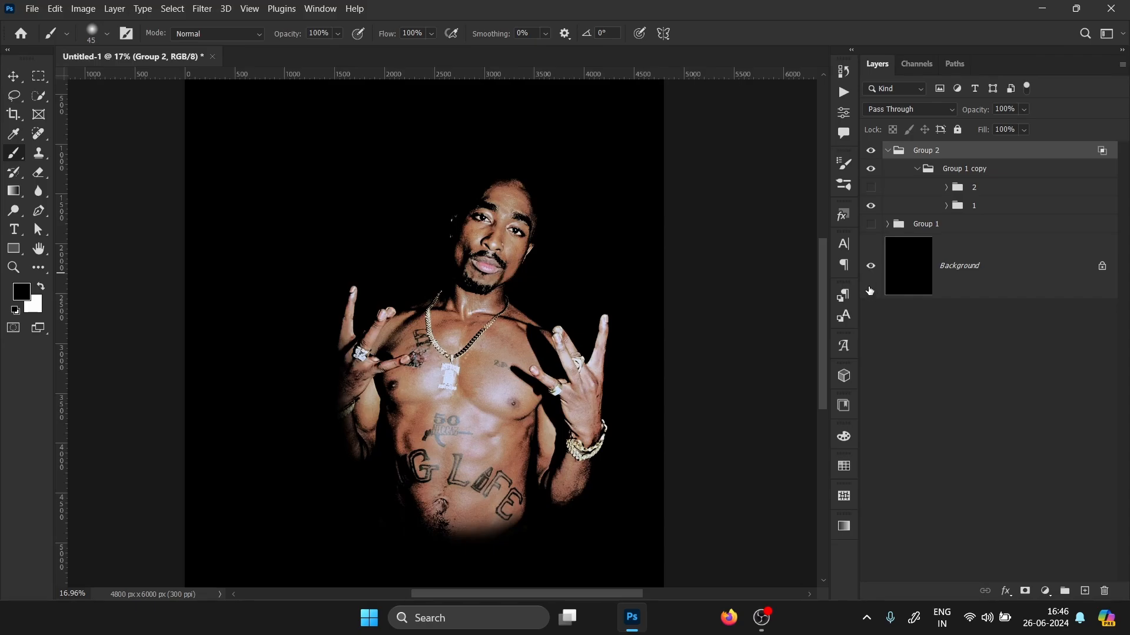
pyautogui.click(871, 266)
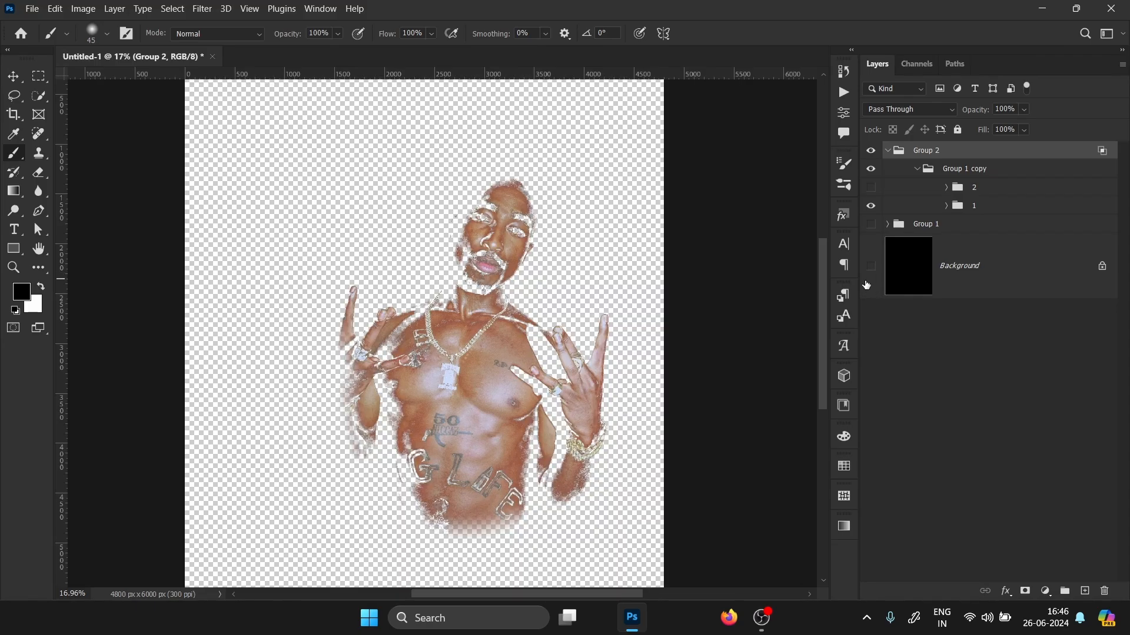
pyautogui.moveTo(504, 189); pyautogui.dragTo(507, 233)
pyautogui.click(871, 275)
pyautogui.hotkey('ctrl', '0')
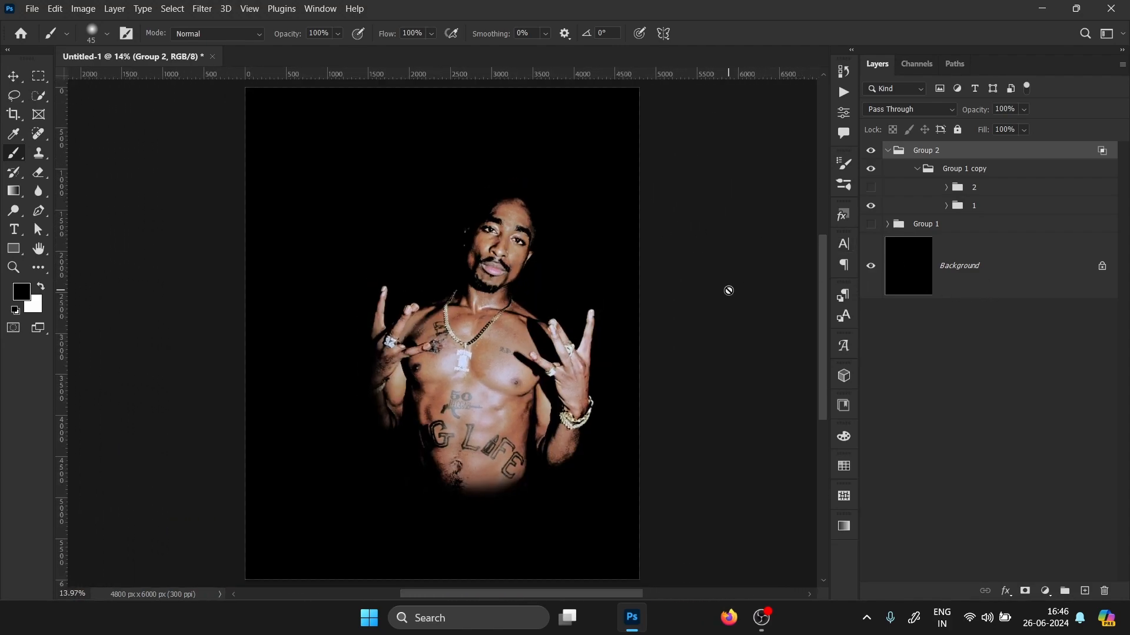
# - Expand group 1 and turn on the gradient map directly above Layer 2
pyautogui.click(946, 205)
pyautogui.click(1098, 389)
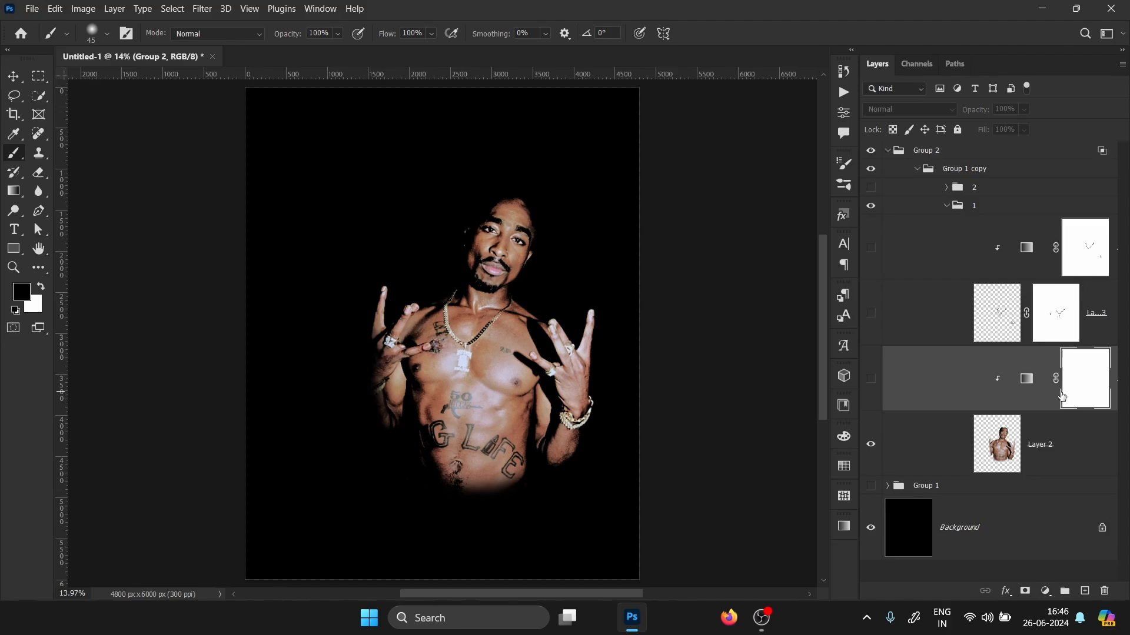
pyautogui.click(871, 379)
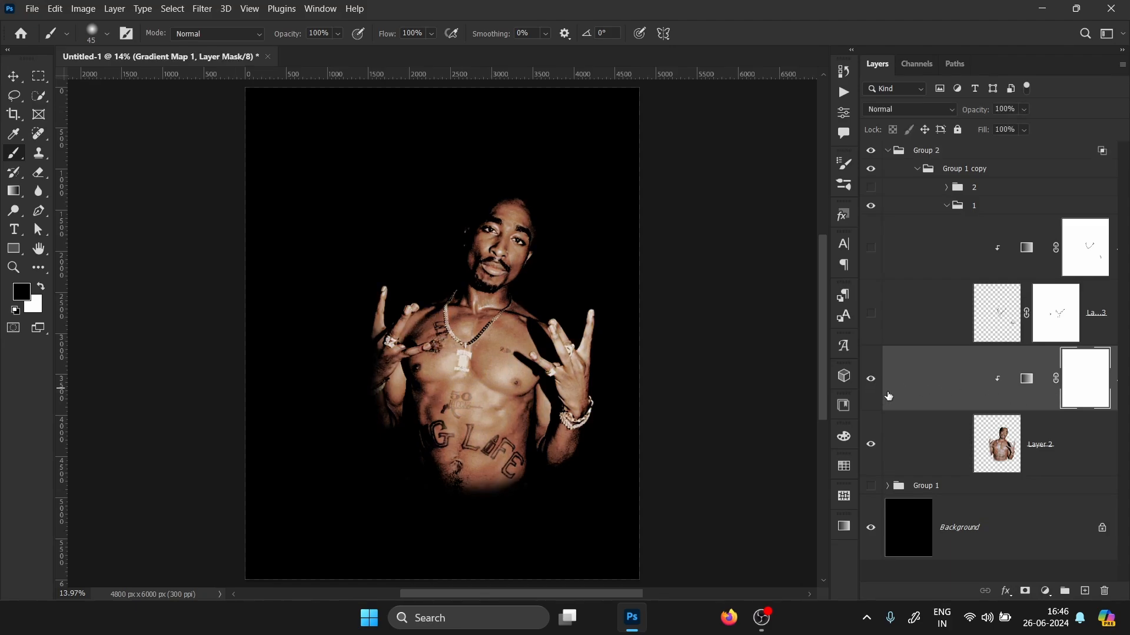
# - Turn on Layer 3 and its gradient map to view the jewellery colouring, and check the skin gradient map's properties
pyautogui.click(870, 313)
pyautogui.moveTo(488, 307); pyautogui.dragTo(556, 318)
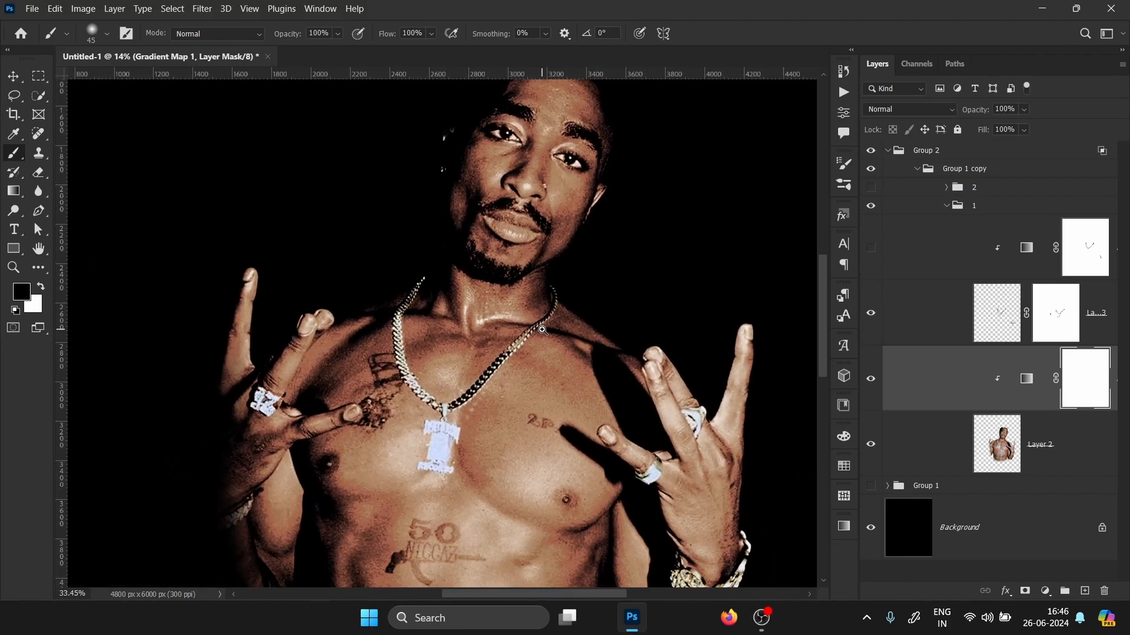
pyautogui.click(870, 248)
pyautogui.moveTo(586, 273); pyautogui.dragTo(529, 289)
pyautogui.moveTo(597, 317); pyautogui.dragTo(556, 327)
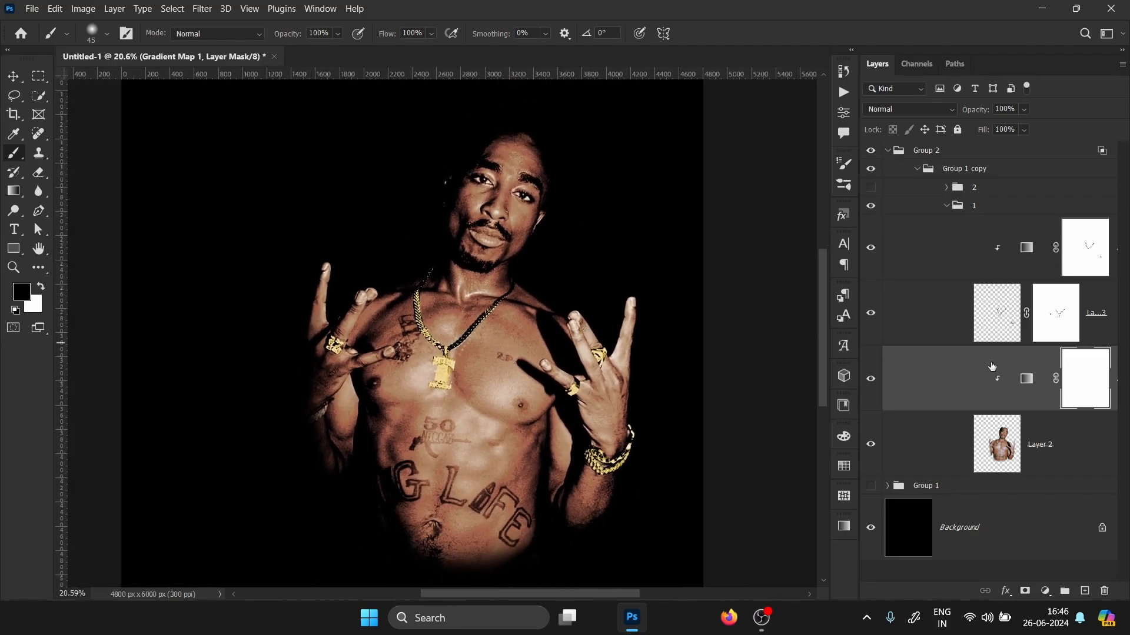
pyautogui.doubleClick(1026, 378)
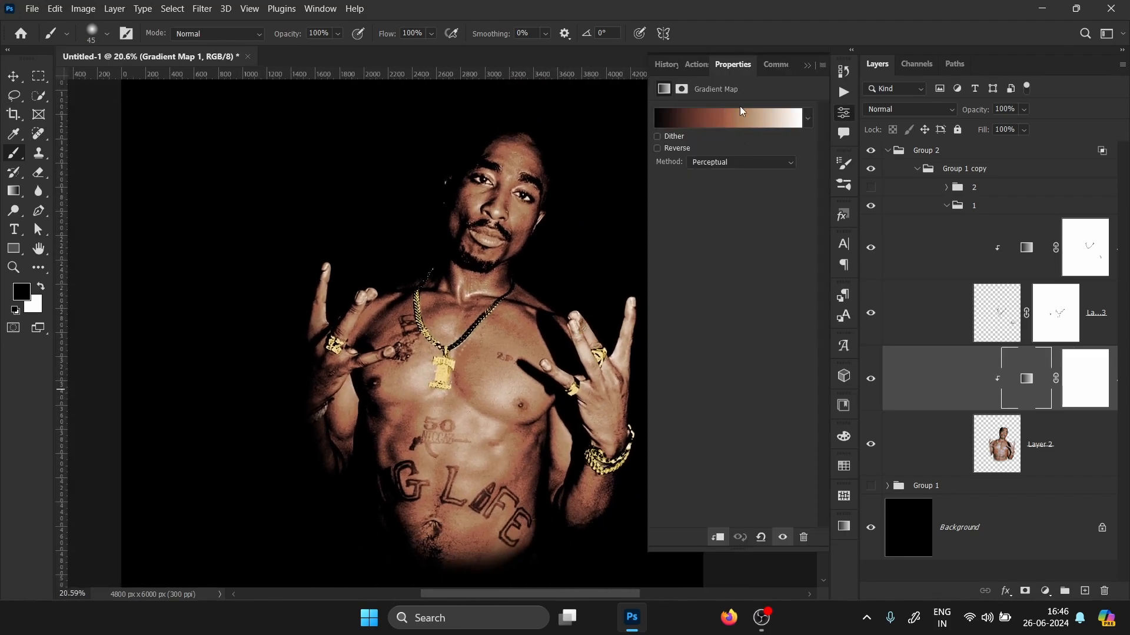
pyautogui.click(807, 65)
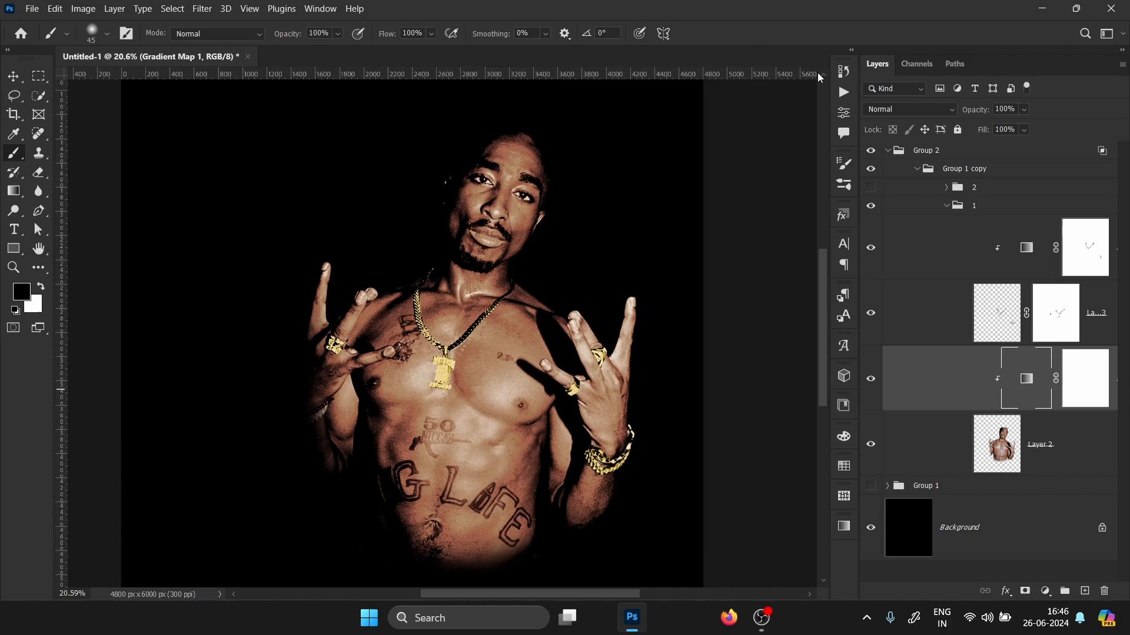
# - Hide both gradient maps and Layer 3 in group 1, then check Layer 2 with the Background briefly hidden
pyautogui.click(873, 249)
pyautogui.click(872, 313)
pyautogui.click(869, 379)
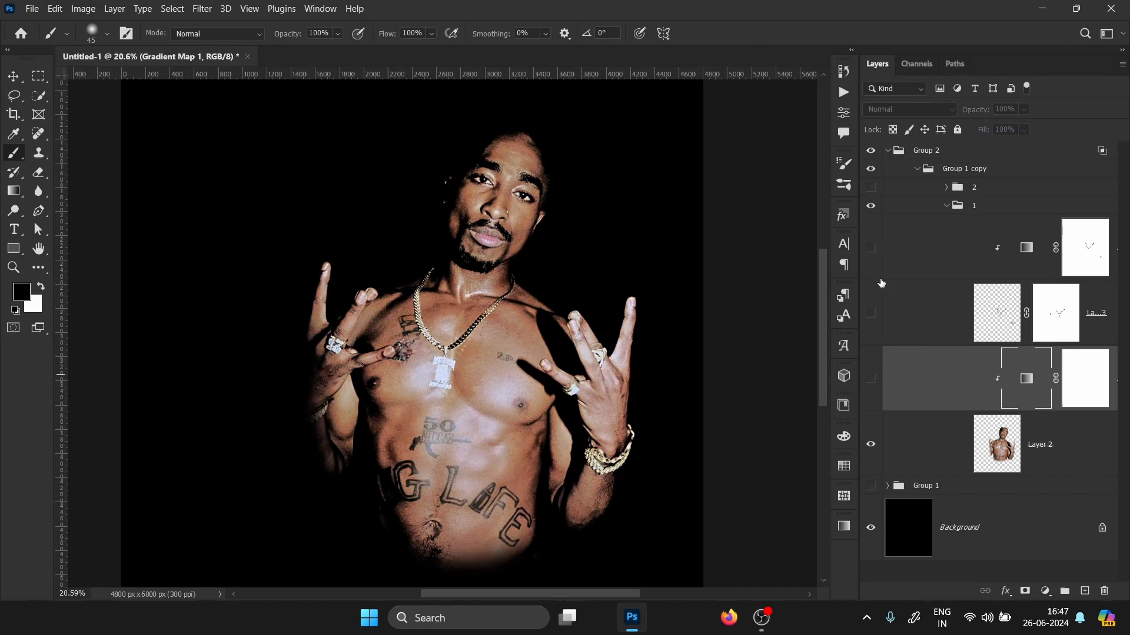
pyautogui.click(1085, 449)
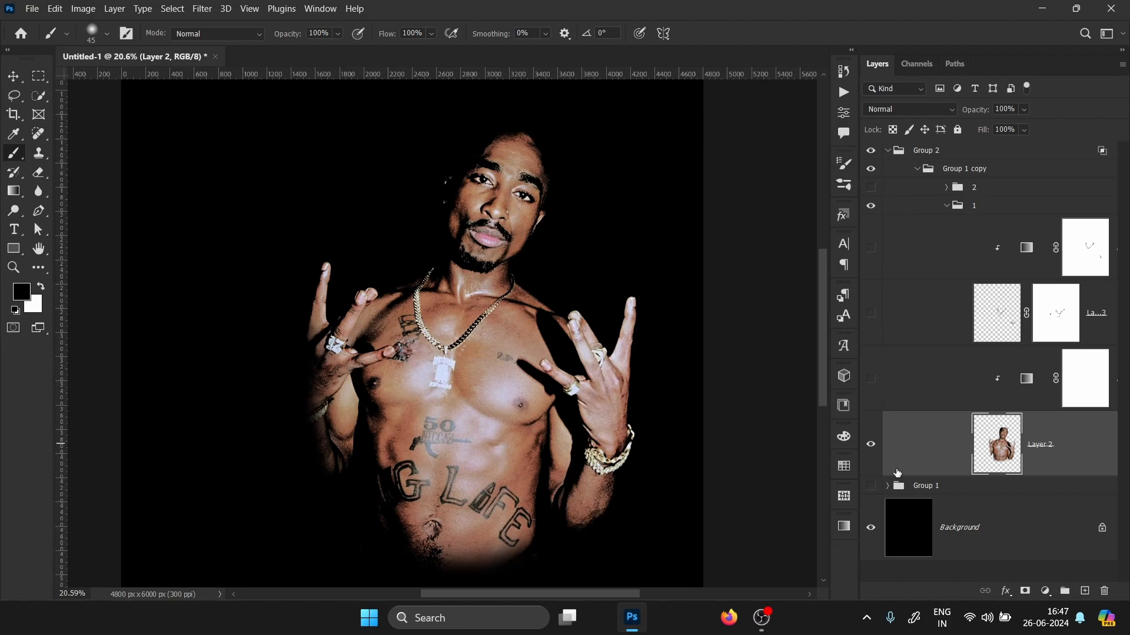
pyautogui.click(871, 528)
pyautogui.click(871, 533)
# - Show the gradient map directly above Layer 2 and open its gradient for editing
pyautogui.click(1078, 389)
pyautogui.click(871, 382)
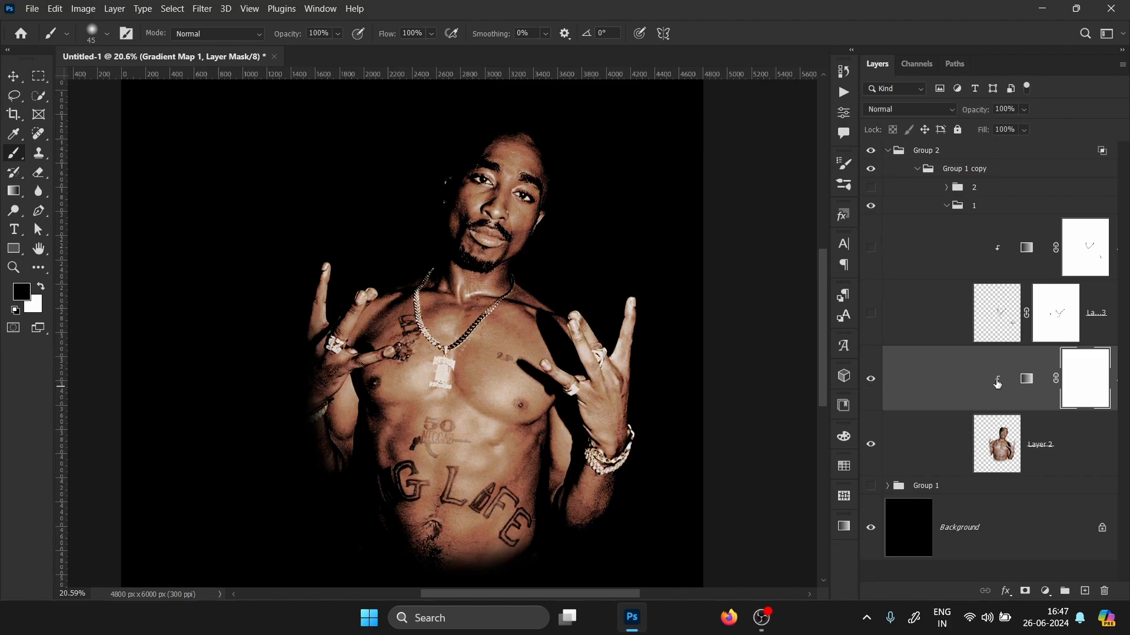
pyautogui.doubleClick(1026, 378)
pyautogui.click(752, 120)
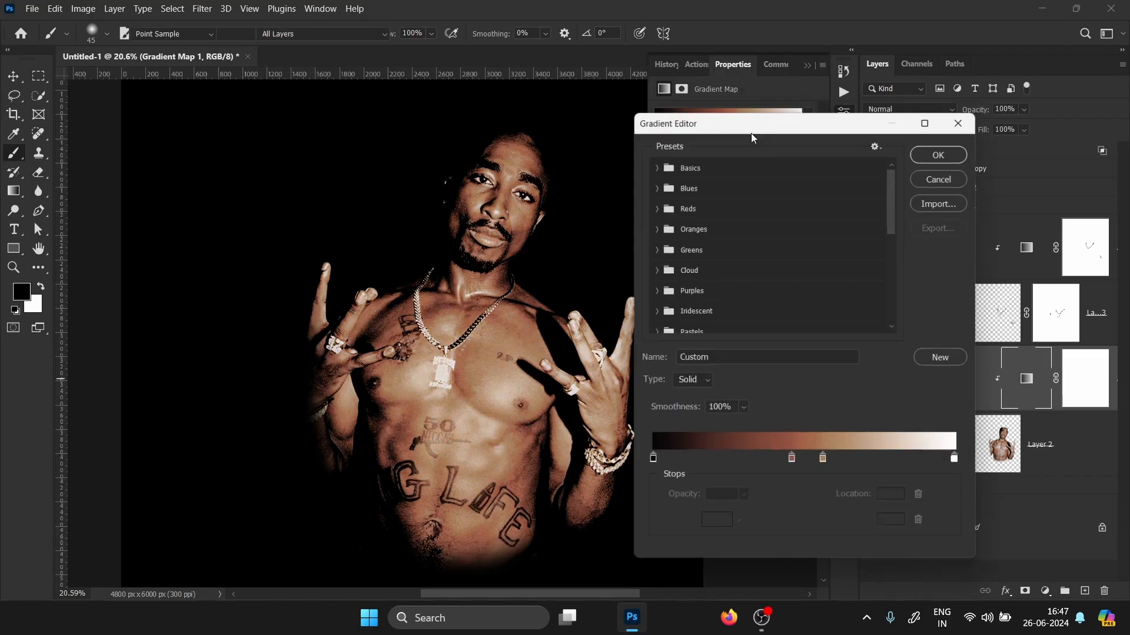
# - Check the colour of the gradient's darkest stop at location 0 and keep it
pyautogui.click(649, 465)
pyautogui.doubleClick(649, 464)
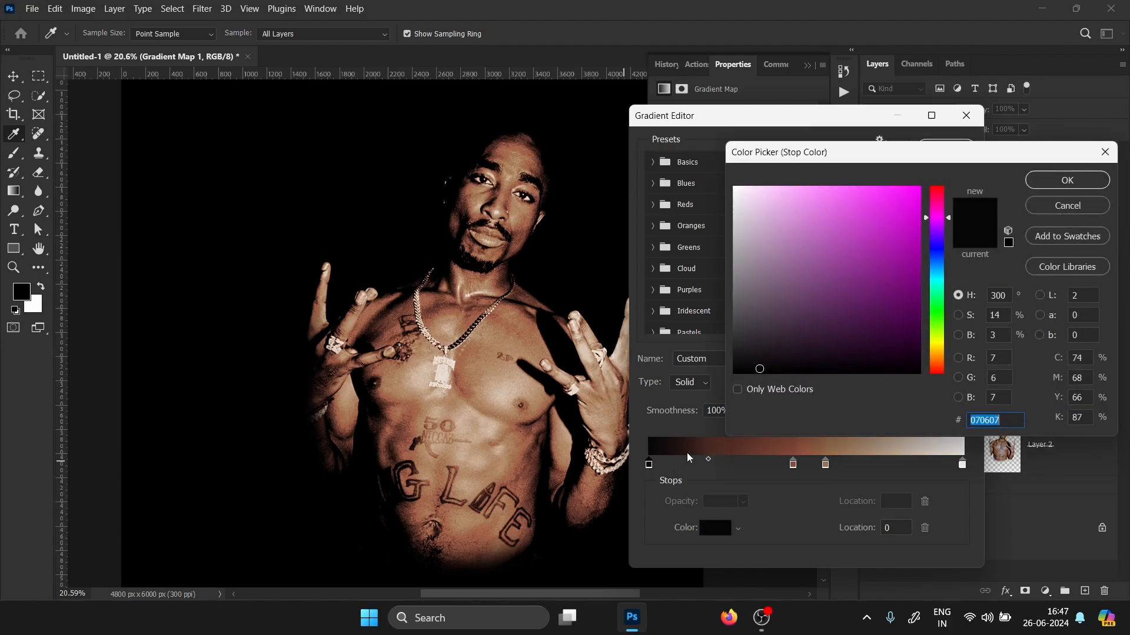
pyautogui.click(1066, 179)
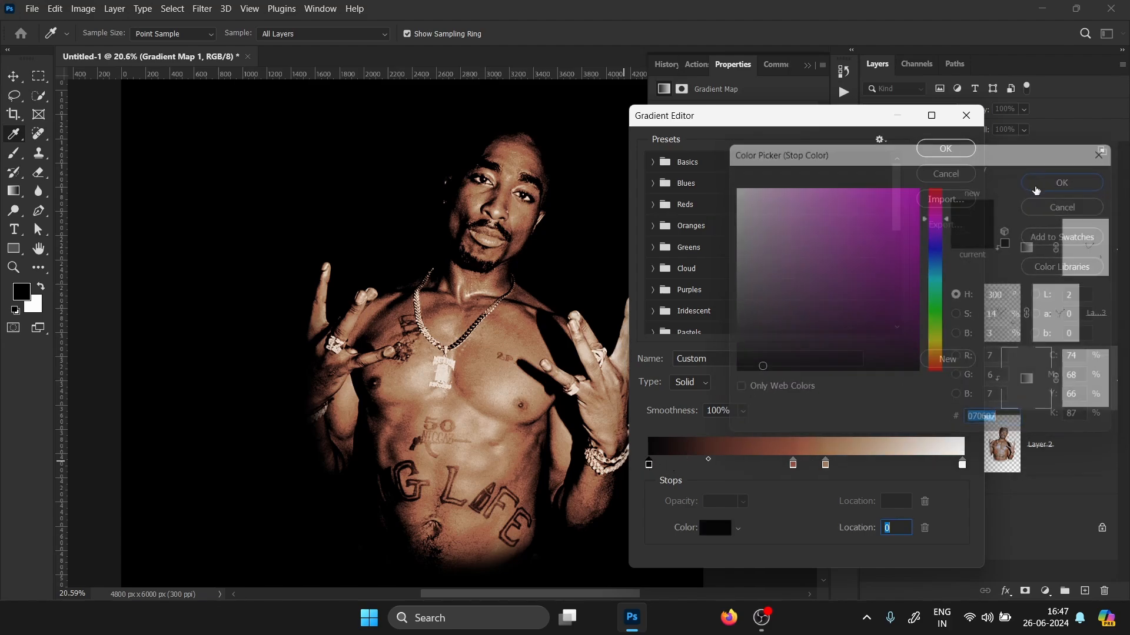
# - Check the colours of the skin gradient's brown, tan, white and darkest stops, keep each one, and confirm the gradient
pyautogui.doubleClick(793, 465)
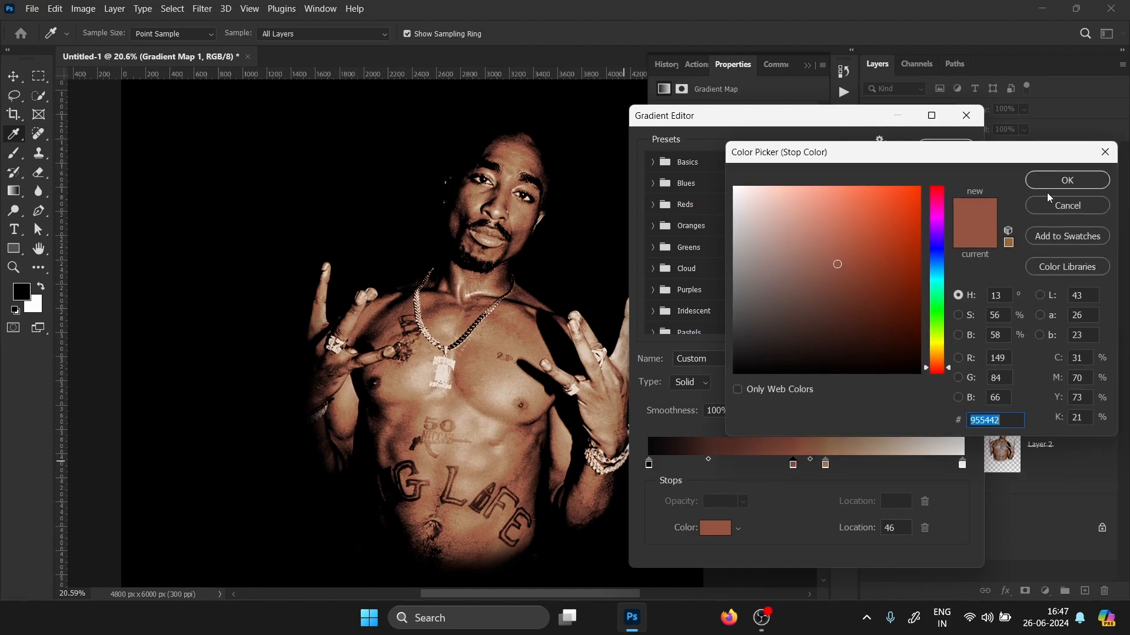
pyautogui.click(1054, 179)
pyautogui.doubleClick(826, 464)
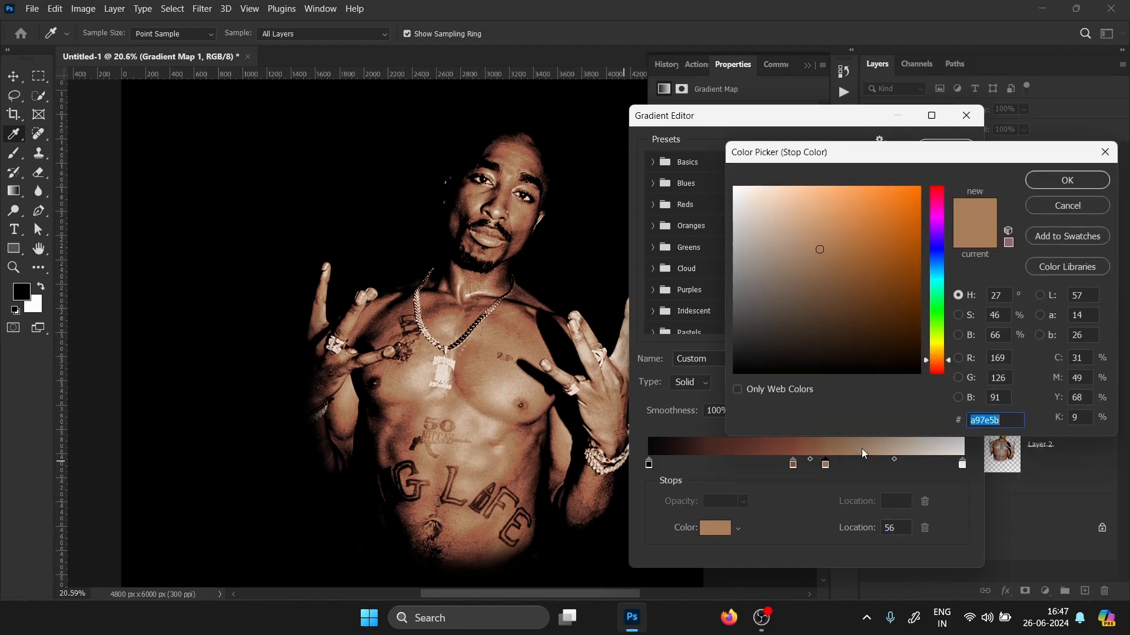
pyautogui.click(1059, 183)
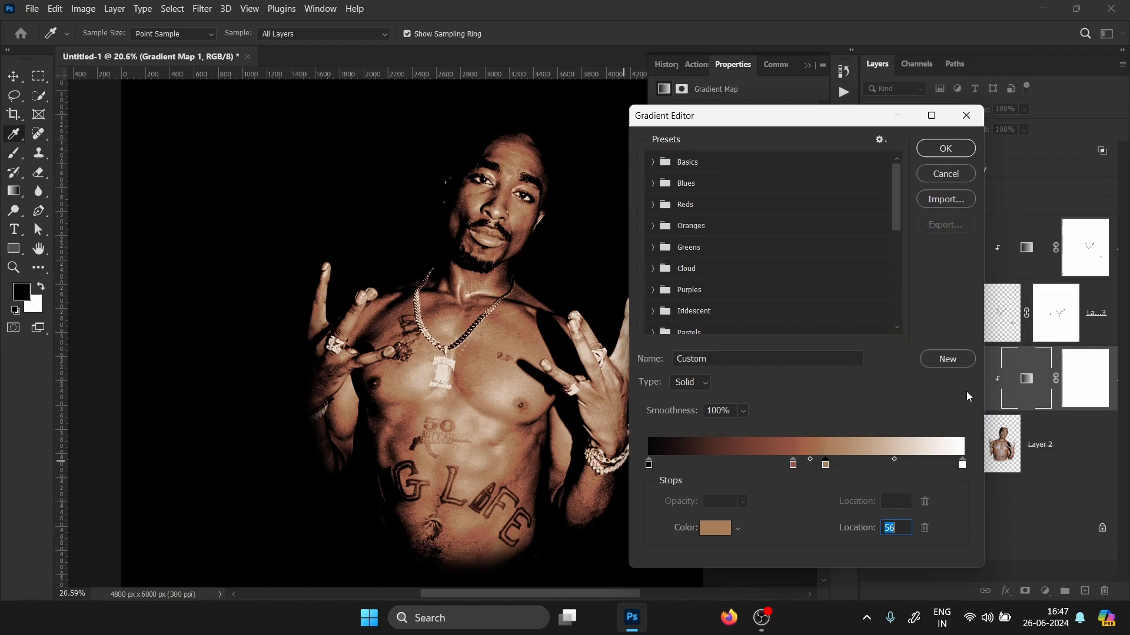
pyautogui.doubleClick(962, 465)
pyautogui.click(1069, 182)
pyautogui.doubleClick(651, 465)
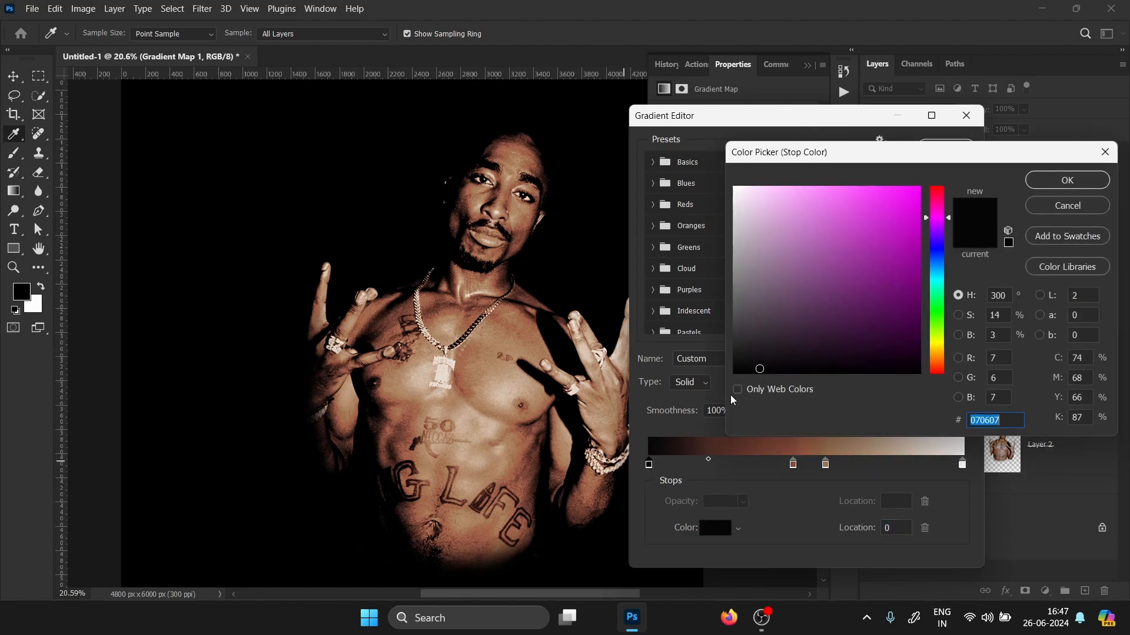
pyautogui.click(1053, 183)
pyautogui.click(945, 148)
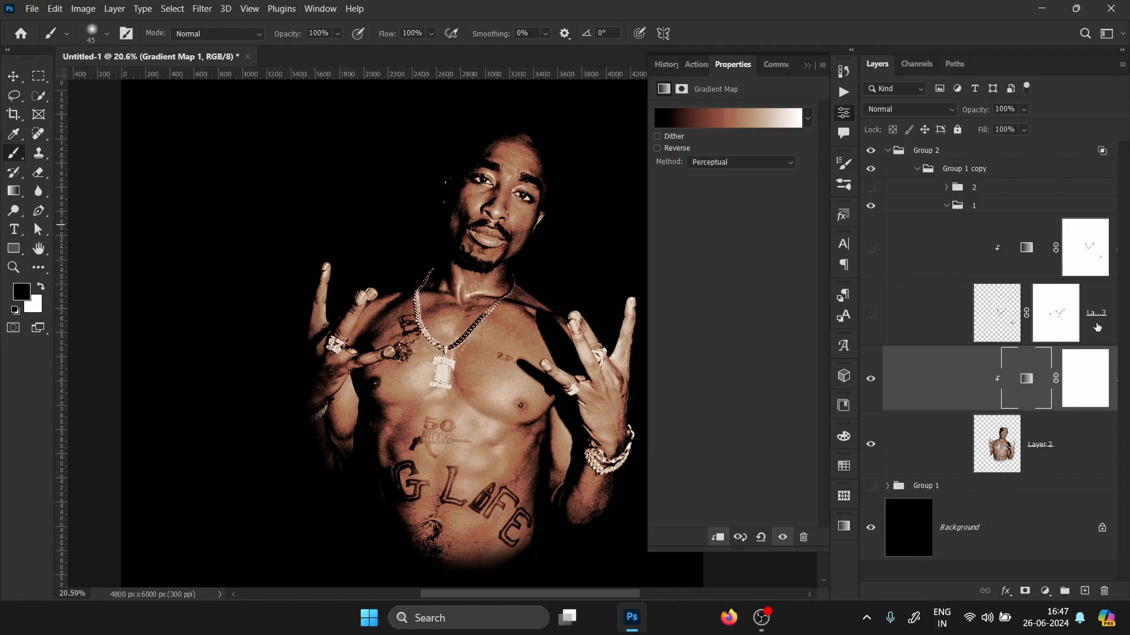
# - Move the tan stop of the gradient map above Layer 2 to location 51 and compare the image with the map off and on
pyautogui.click(1088, 328)
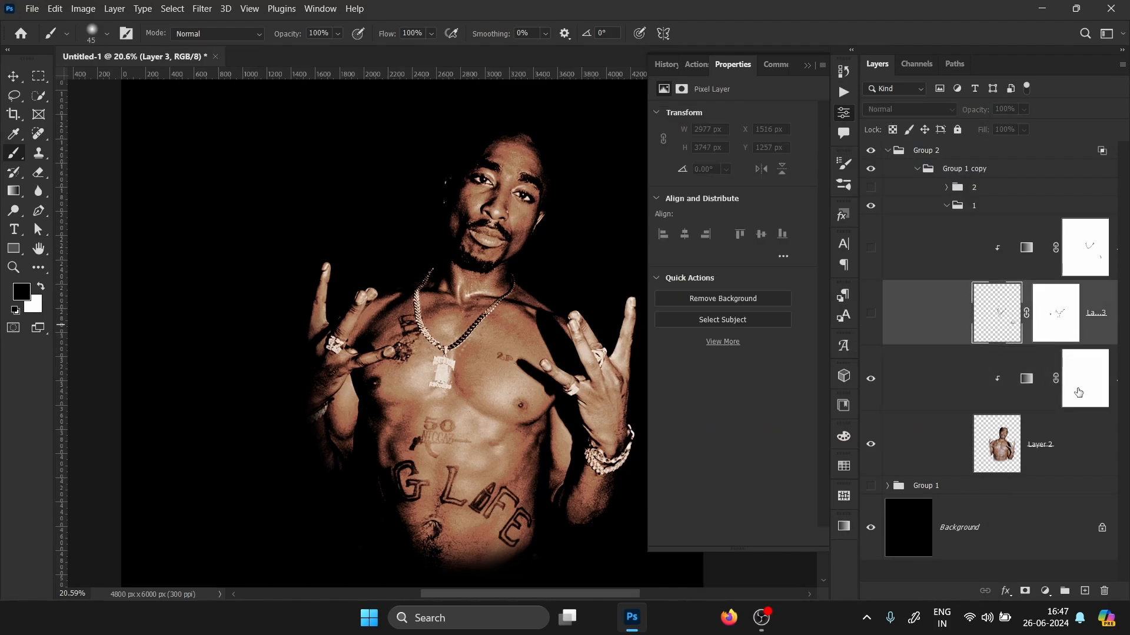
pyautogui.click(956, 408)
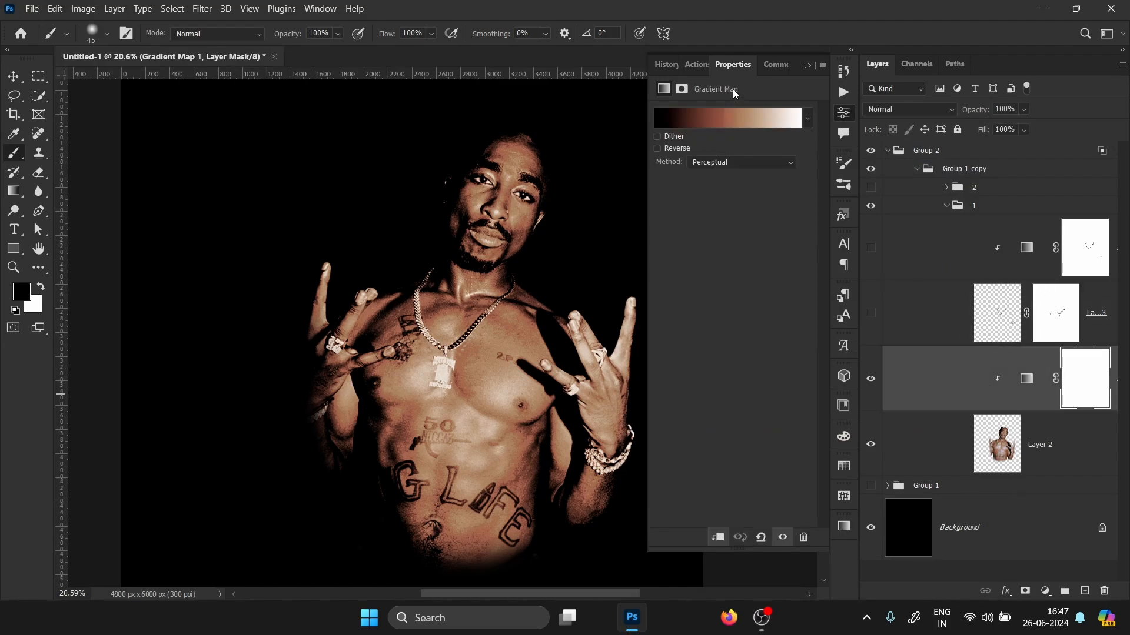
pyautogui.click(732, 116)
pyautogui.moveTo(825, 465)
pyautogui.mouseDown()
pyautogui.moveTo(875, 469)
pyautogui.moveTo(809, 463)
pyautogui.mouseUp()
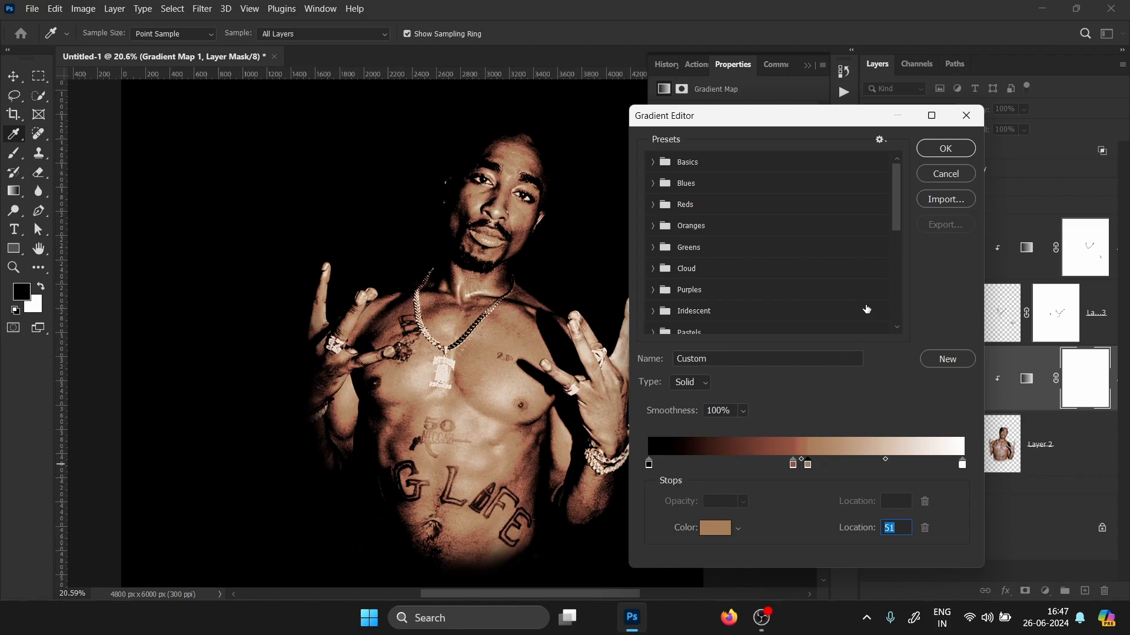
pyautogui.click(941, 149)
pyautogui.click(872, 382)
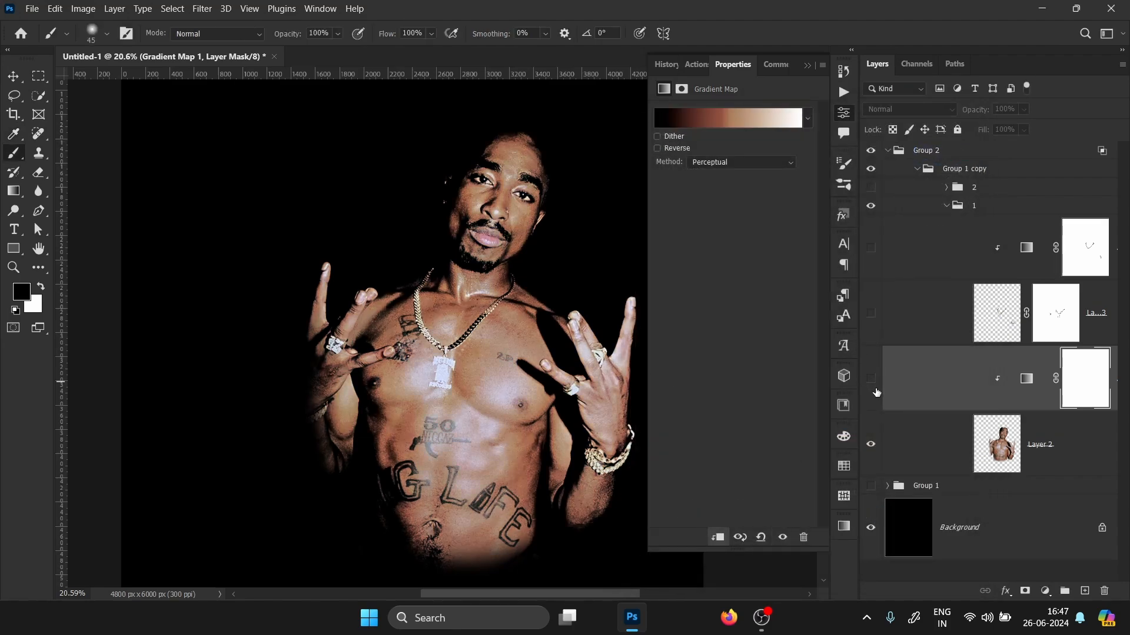
pyautogui.click(871, 379)
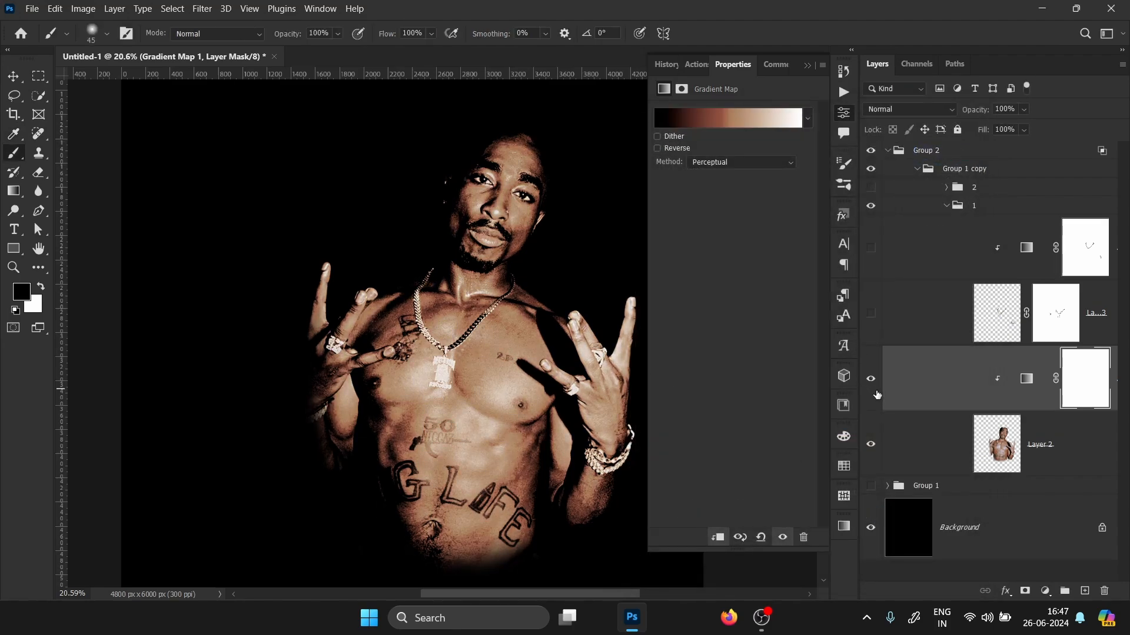
# - Add a stop at location 66 to the skin gradient and set its colour to near-white f4ecec
pyautogui.click(749, 116)
pyautogui.click(856, 464)
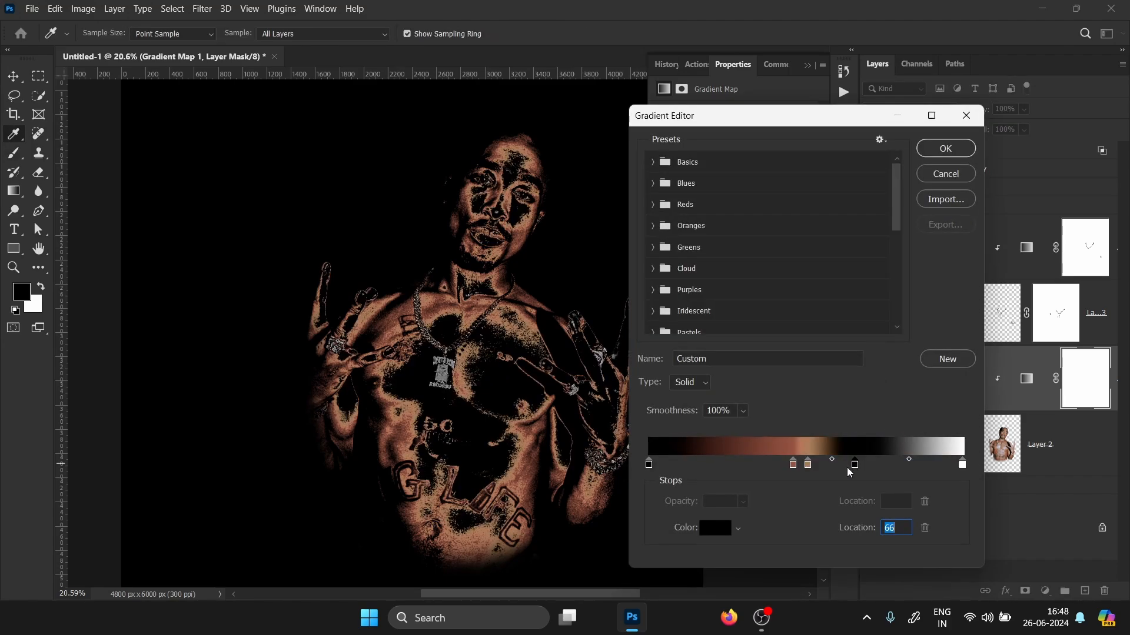
pyautogui.doubleClick(855, 464)
pyautogui.click(1041, 212)
pyautogui.doubleClick(855, 465)
pyautogui.moveTo(753, 219); pyautogui.dragTo(743, 199)
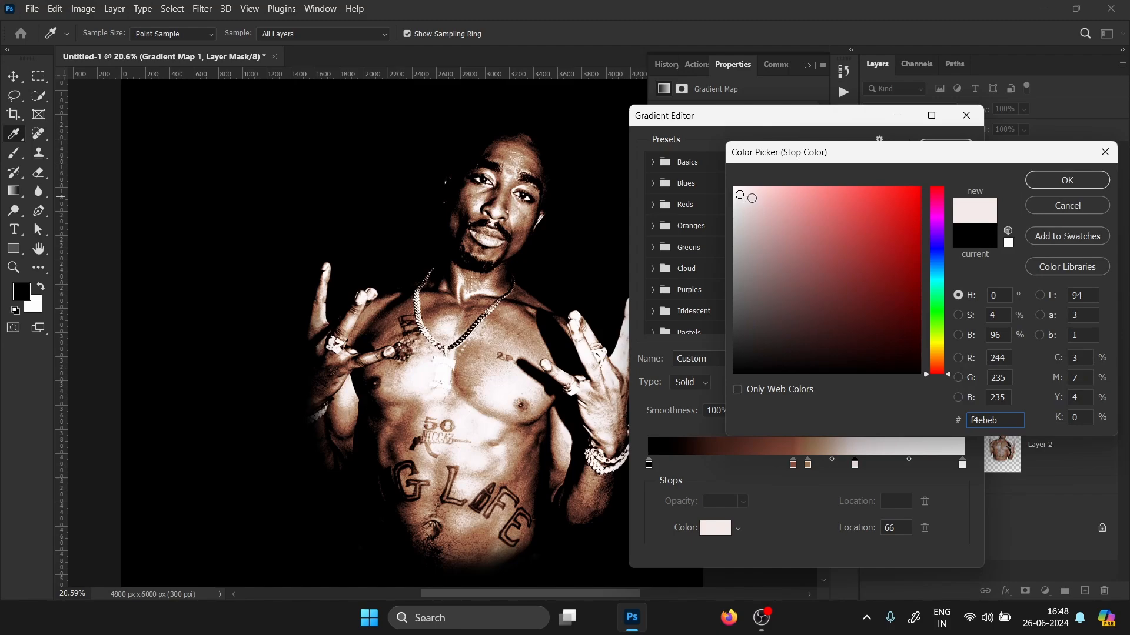
pyautogui.click(1029, 180)
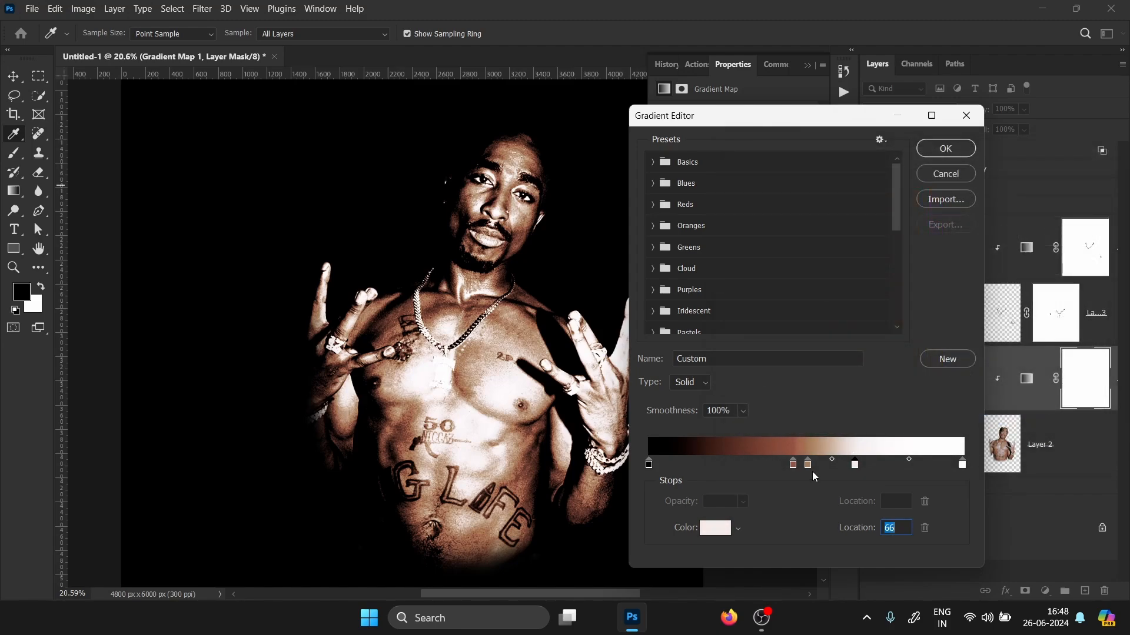
# - Shift the skin gradient's two brown stops toward the dark end and recolour the stop at location 66 to cream ede0d6
pyautogui.moveTo(808, 464); pyautogui.dragTo(855, 464)
pyautogui.doubleClick(856, 463)
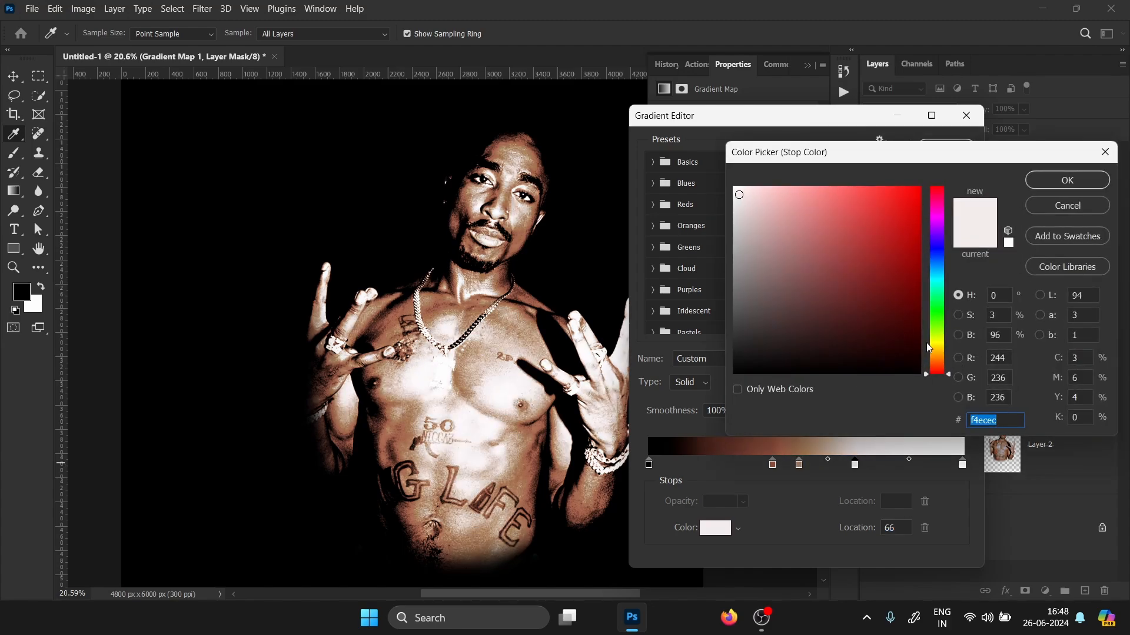
pyautogui.moveTo(937, 364); pyautogui.dragTo(937, 360)
pyautogui.moveTo(751, 198); pyautogui.dragTo(750, 198)
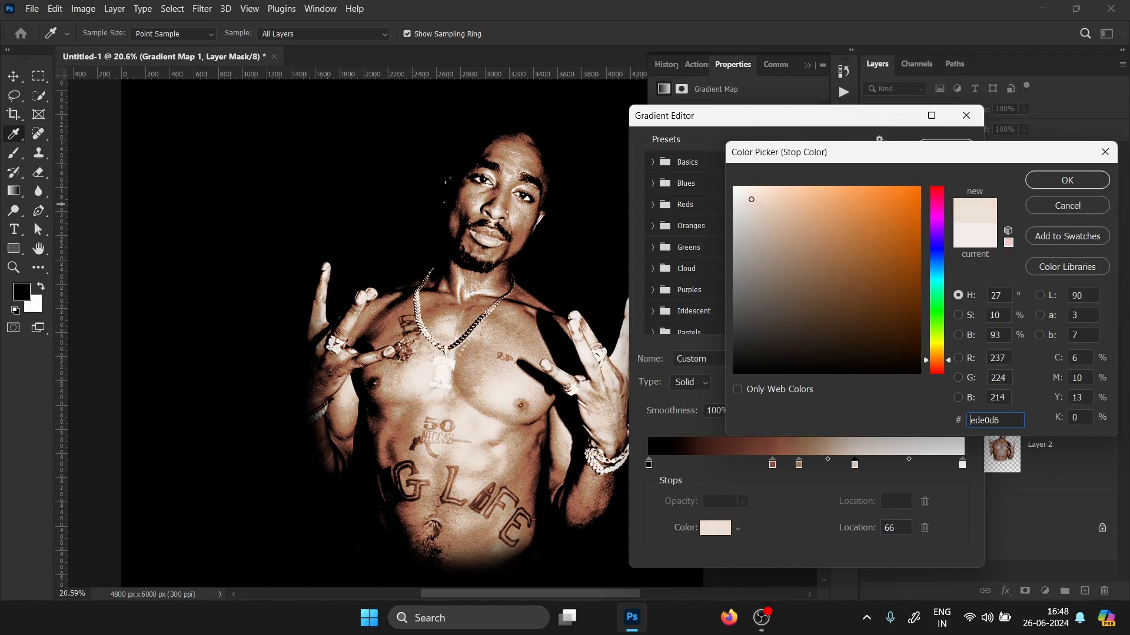
pyautogui.click(1067, 180)
pyautogui.click(943, 148)
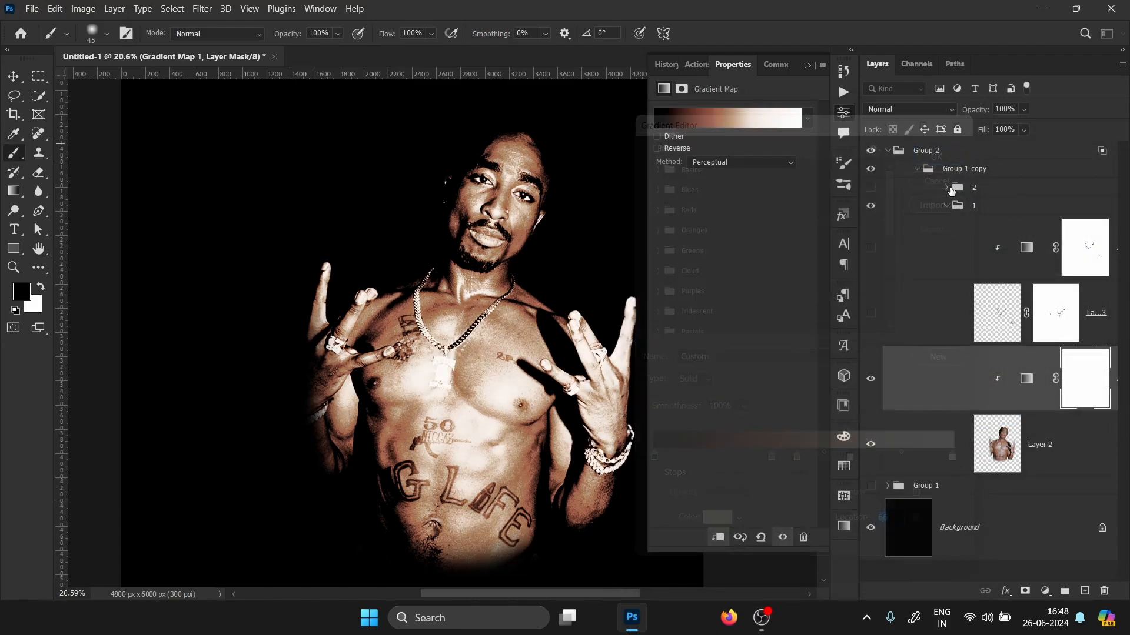
# - Compare the skin with its gradient map off and on, and preview the jewellery colouring with Layer 3 and its gradient map shown
pyautogui.click(872, 398)
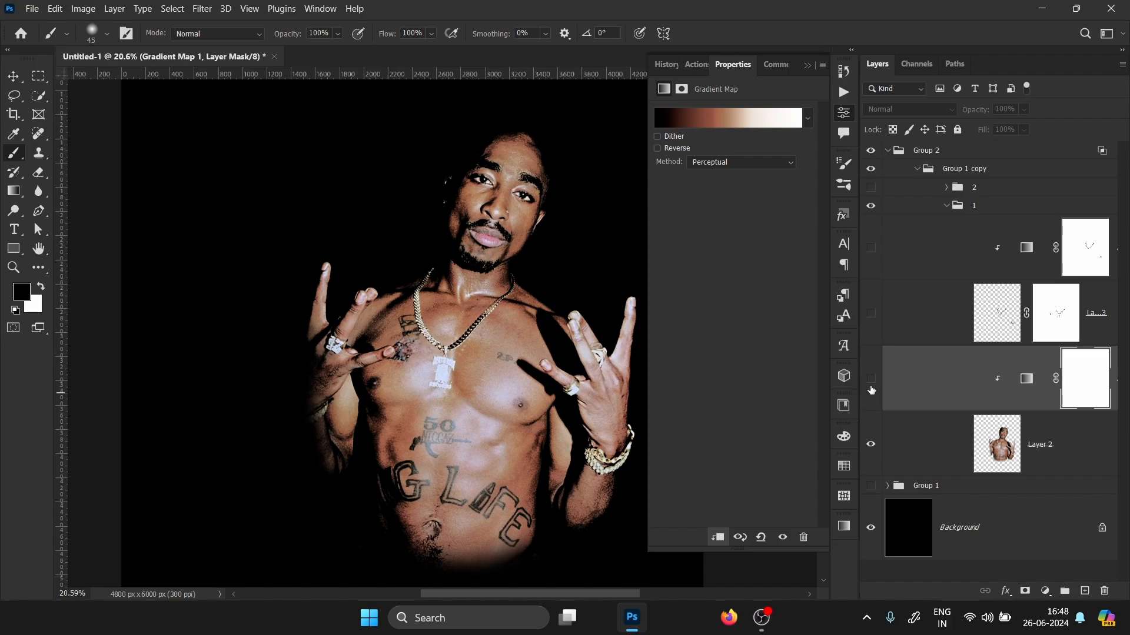
pyautogui.click(876, 392)
pyautogui.click(758, 118)
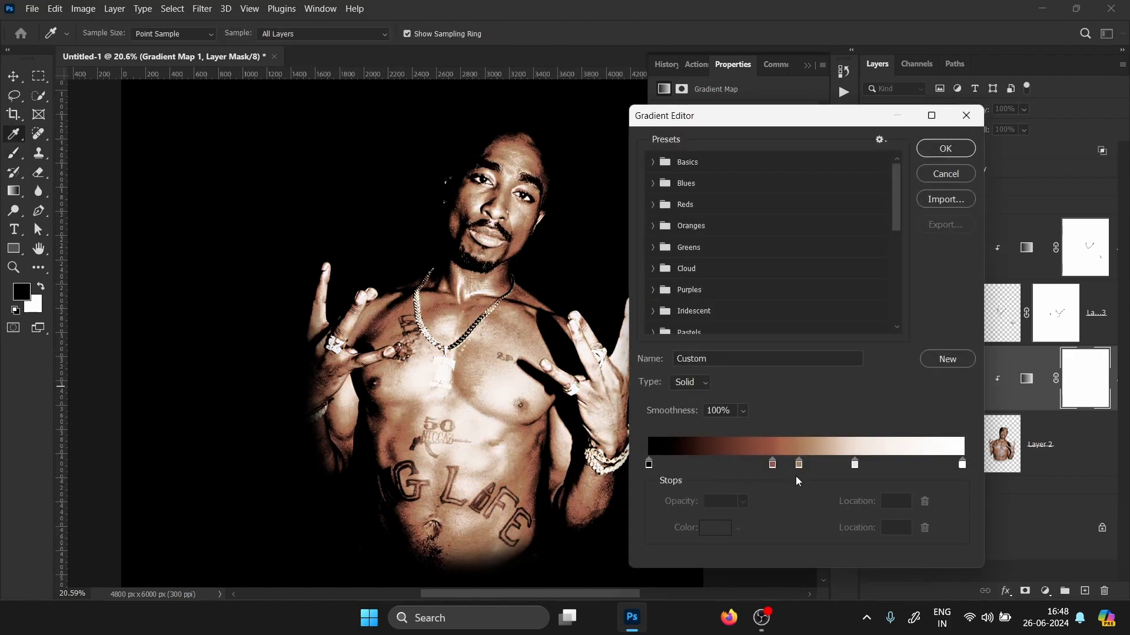
pyautogui.click(925, 151)
pyautogui.click(871, 321)
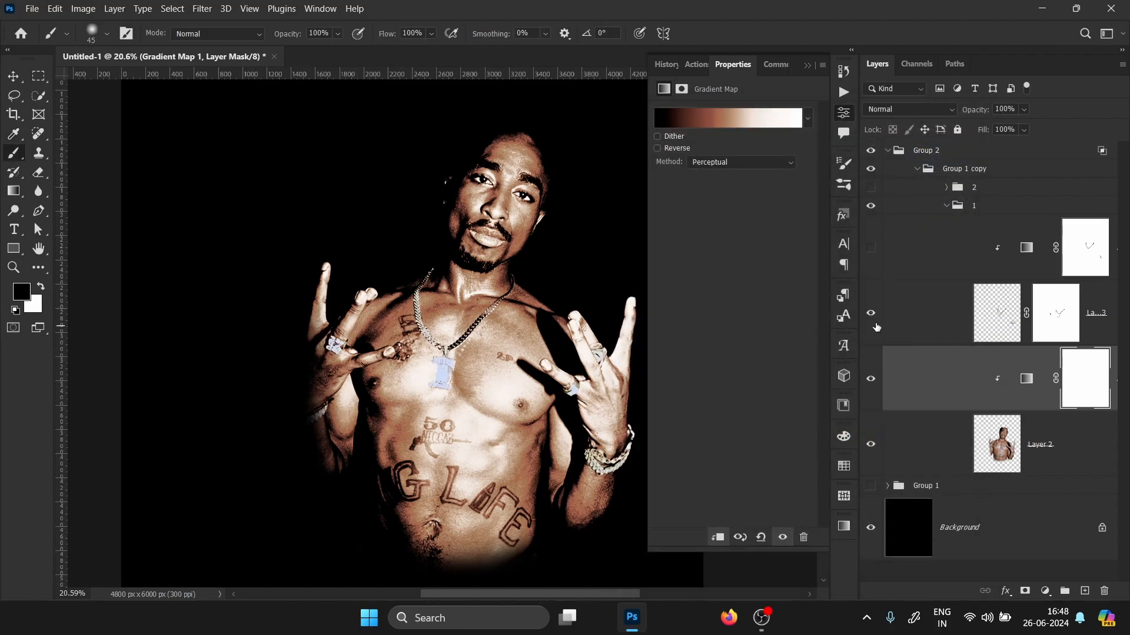
pyautogui.click(871, 248)
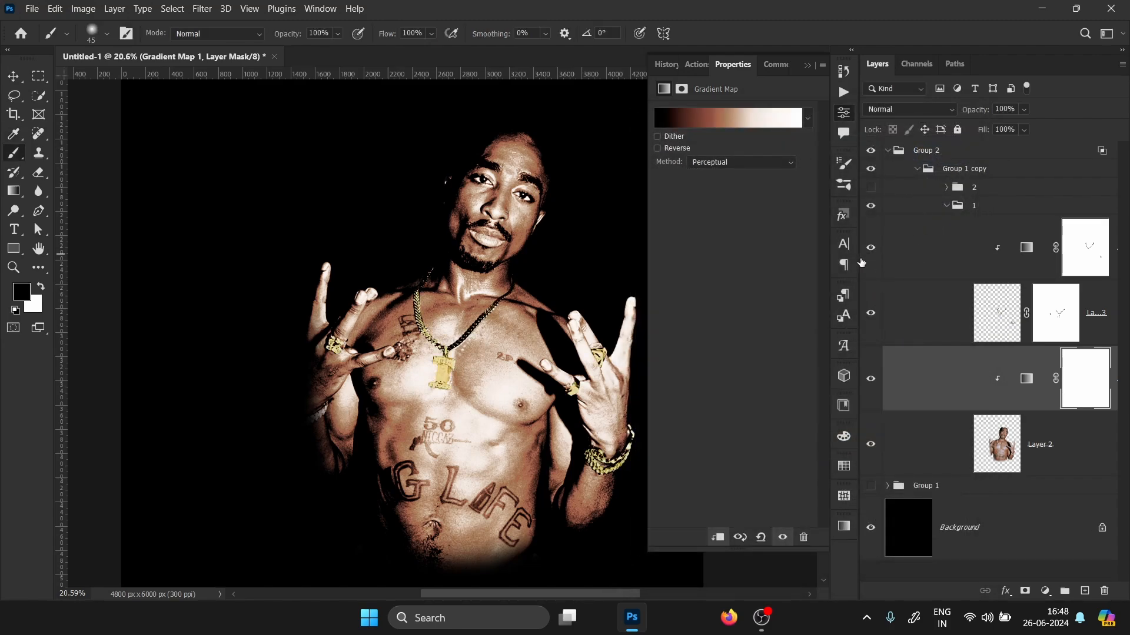
# - Hide Layer 3 and both gradient maps in group 1, with Layer 2 selected
pyautogui.click(871, 248)
pyautogui.click(871, 313)
pyautogui.click(919, 413)
pyautogui.click(870, 379)
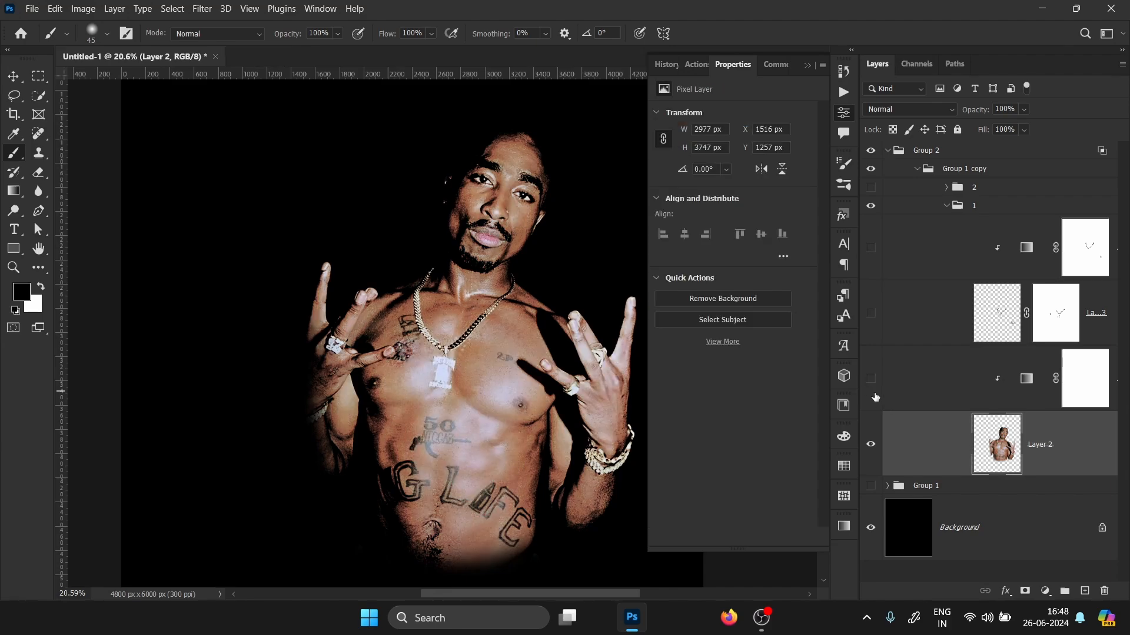
# - Outline the jewelled ring on the hand beside the chest tattoo of Layer 2 with the Lasso tool
pyautogui.moveTo(406, 306); pyautogui.dragTo(459, 317)
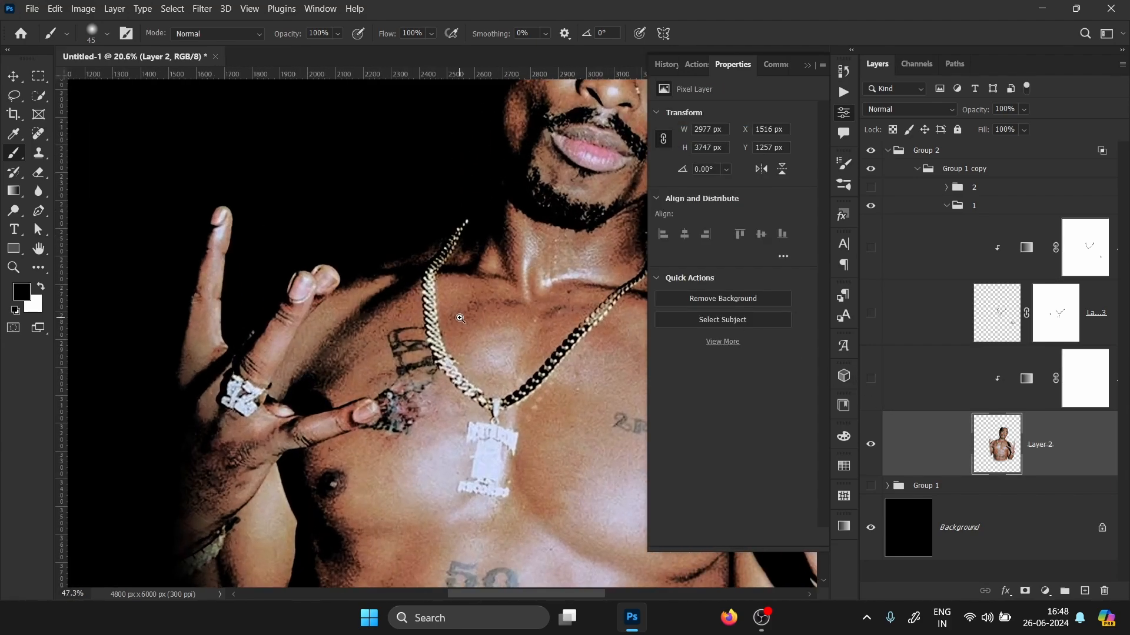
pyautogui.click(808, 69)
pyautogui.moveTo(202, 351); pyautogui.dragTo(227, 349)
pyautogui.click(14, 95)
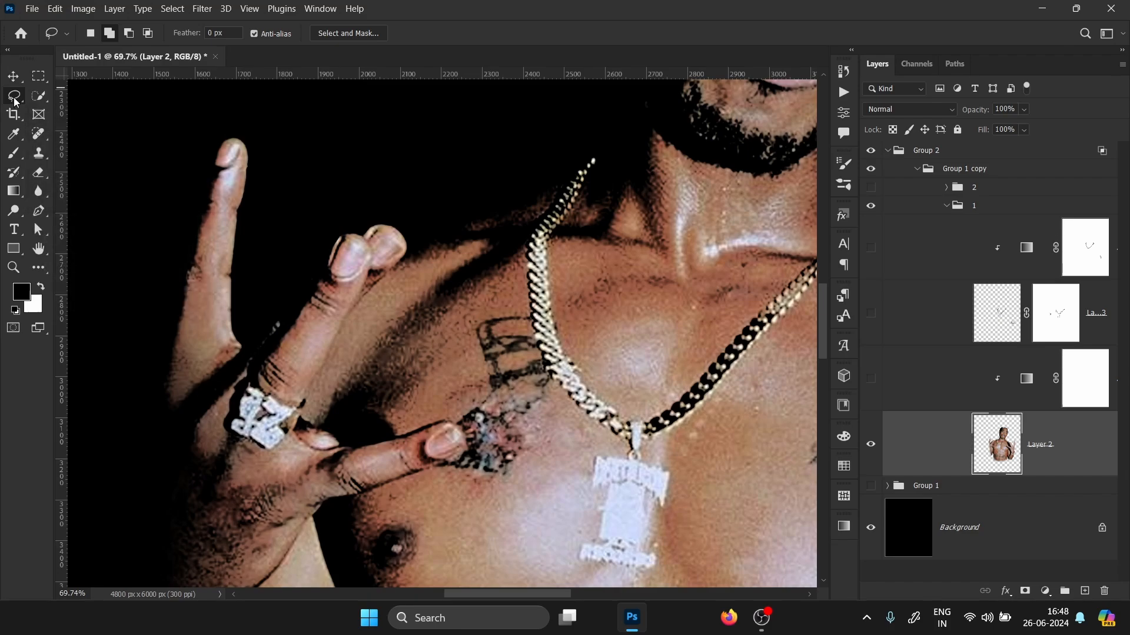
pyautogui.scroll(5, 234, 433)
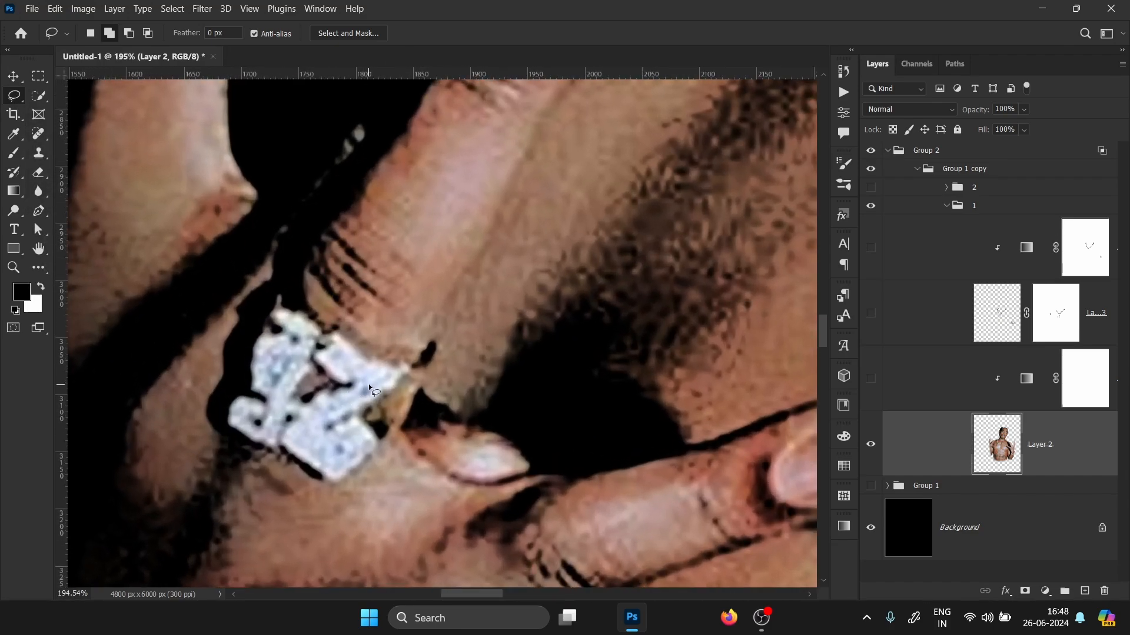
pyautogui.moveTo(351, 418)
pyautogui.mouseDown()
pyautogui.moveTo(393, 395)
pyautogui.moveTo(408, 369)
pyautogui.moveTo(334, 333)
pyautogui.moveTo(317, 353)
pyautogui.moveTo(340, 383)
pyautogui.moveTo(307, 399)
pyautogui.moveTo(325, 335)
pyautogui.moveTo(290, 309)
pyautogui.moveTo(248, 377)
pyautogui.moveTo(268, 403)
pyautogui.moveTo(234, 432)
pyautogui.moveTo(315, 475)
pyautogui.moveTo(348, 478)
pyautogui.moveTo(383, 439)
pyautogui.mouseUp()
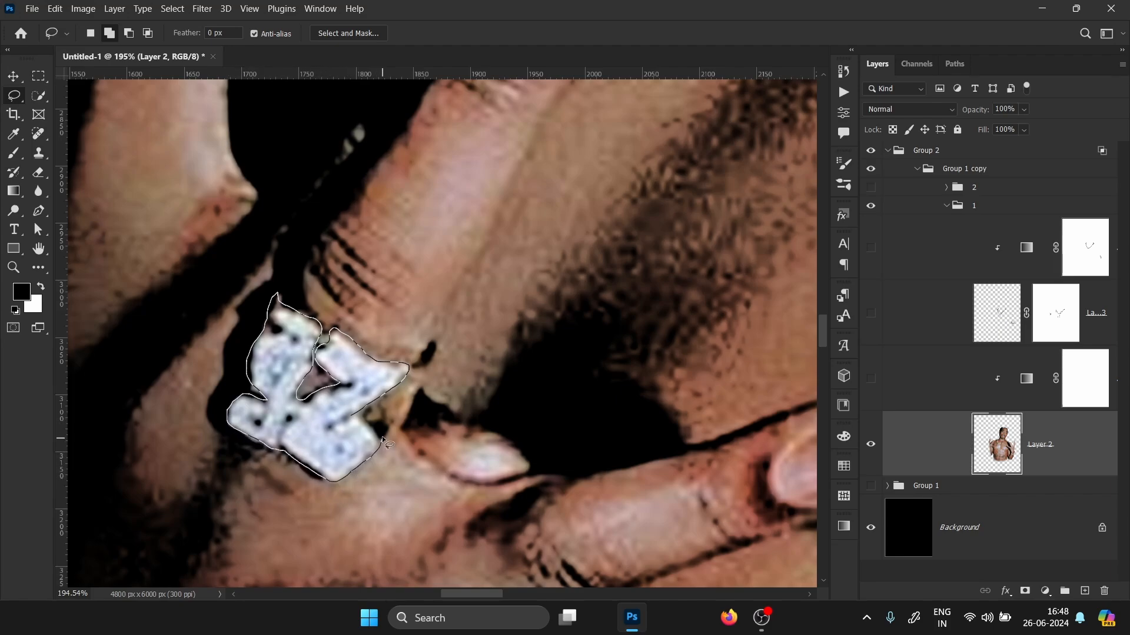
# - Add the necklace's pendant to the ring selection with a Lasso outline around its edges
pyautogui.hotkey('ctrl', '0')
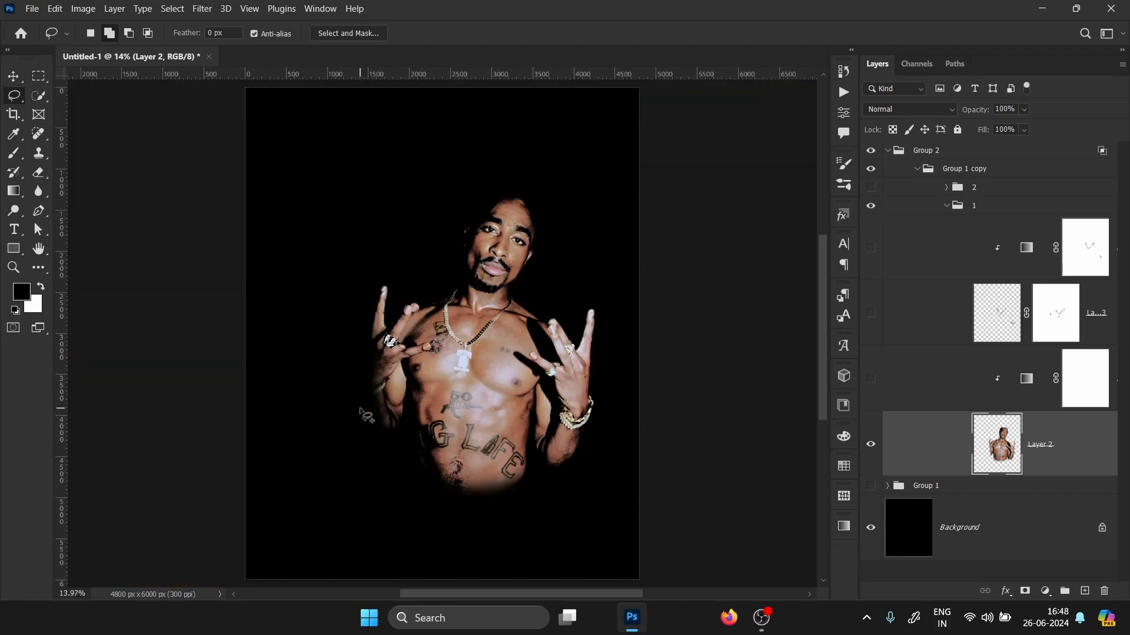
pyautogui.moveTo(464, 352); pyautogui.dragTo(551, 352)
pyautogui.moveTo(426, 351); pyautogui.dragTo(482, 350)
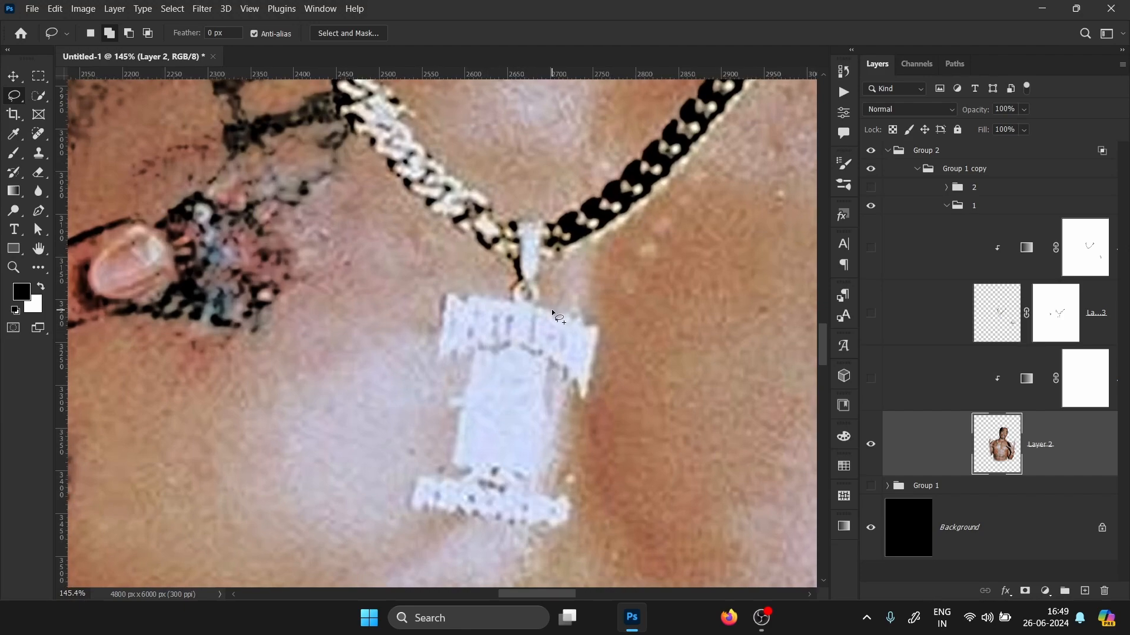
pyautogui.moveTo(549, 311)
pyautogui.mouseDown()
pyautogui.moveTo(472, 293)
pyautogui.moveTo(436, 356)
pyautogui.moveTo(473, 366)
pyautogui.moveTo(457, 447)
pyautogui.moveTo(469, 470)
pyautogui.moveTo(426, 477)
pyautogui.moveTo(425, 511)
pyautogui.moveTo(541, 523)
pyautogui.moveTo(561, 500)
pyautogui.moveTo(554, 451)
pyautogui.moveTo(597, 341)
pyautogui.moveTo(546, 312)
pyautogui.moveTo(514, 311)
pyautogui.mouseUp()
# - Copy the selected ring and pendant from Layer 2 to a new layer and place it above the skin gradient map
pyautogui.hotkey('ctrl', '0')
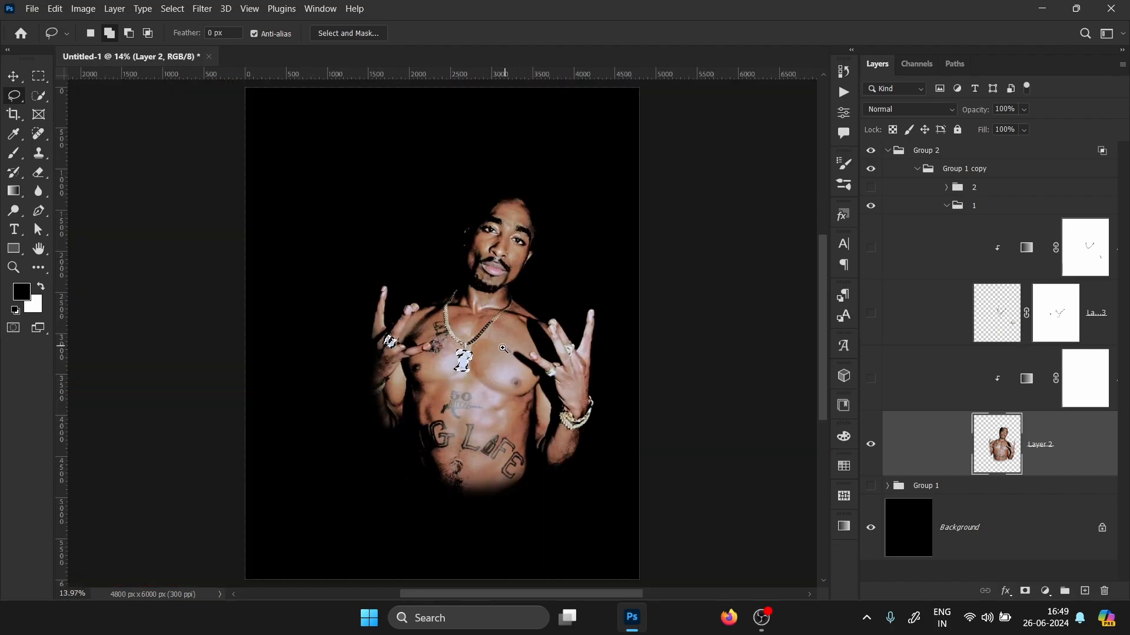
pyautogui.moveTo(502, 351)
pyautogui.mouseDown()
pyautogui.moveTo(554, 355)
pyautogui.moveTo(551, 341)
pyautogui.mouseUp()
pyautogui.moveTo(590, 331); pyautogui.dragTo(544, 328)
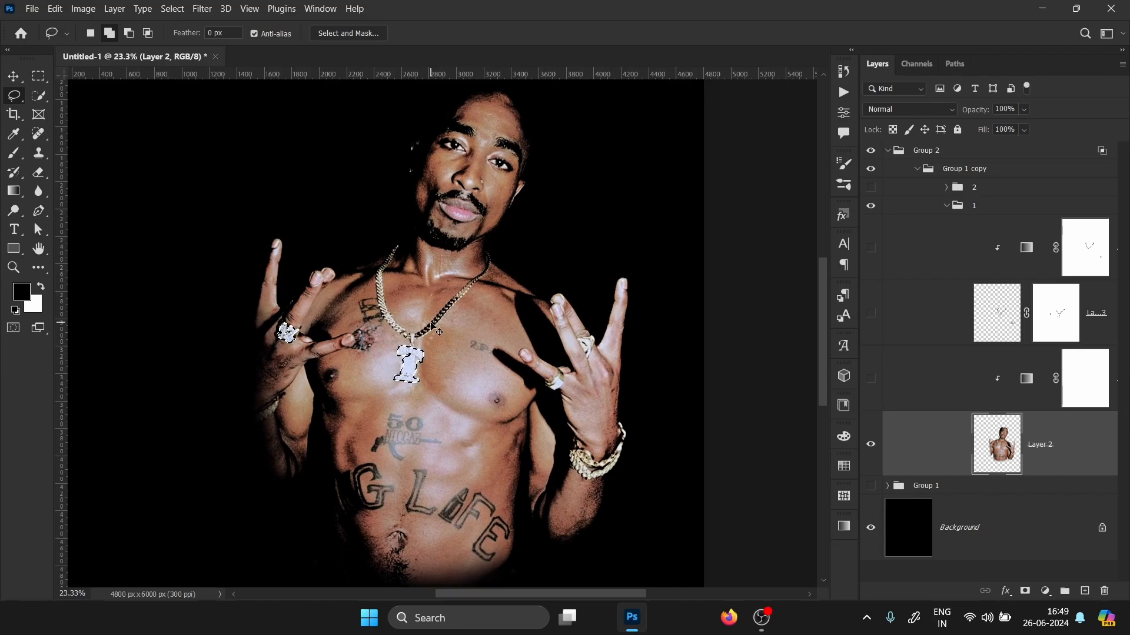
pyautogui.hotkey('ctrl', 'j')
pyautogui.moveTo(1043, 451); pyautogui.dragTo(1060, 360)
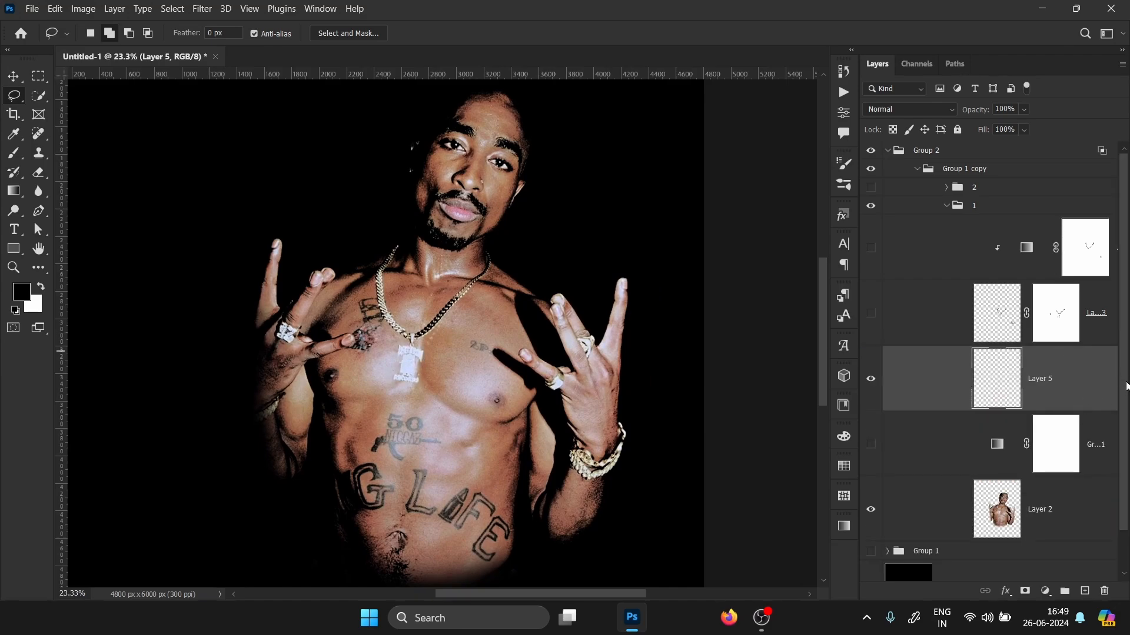
# - Show the gradient map above Layer 2 and hide Layer 5
pyautogui.scroll(-2, 1097, 434)
pyautogui.click(1095, 406)
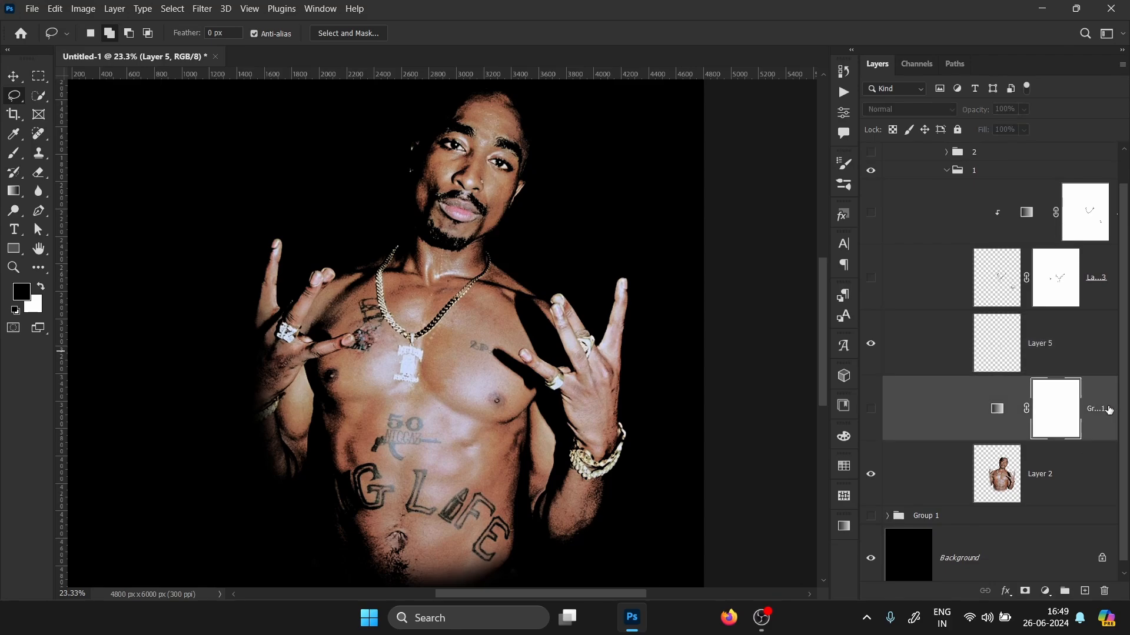
pyautogui.click(871, 408)
pyautogui.click(871, 343)
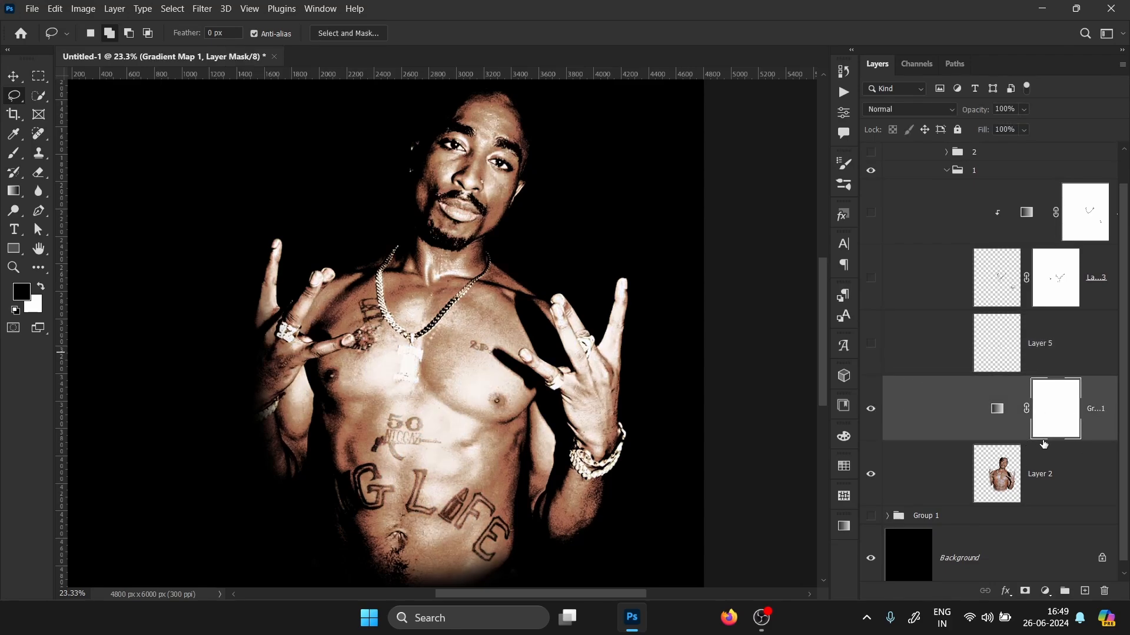
# - Clip the skin gradient map to Layer 2 again
pyautogui.click(1091, 432)
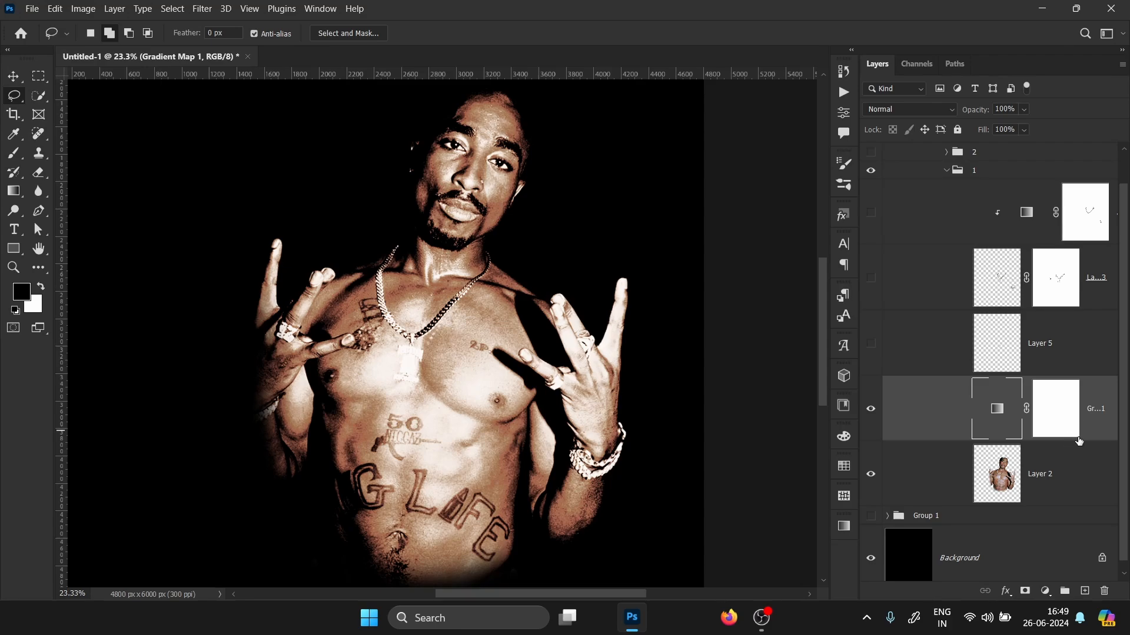
pyautogui.click(1048, 477)
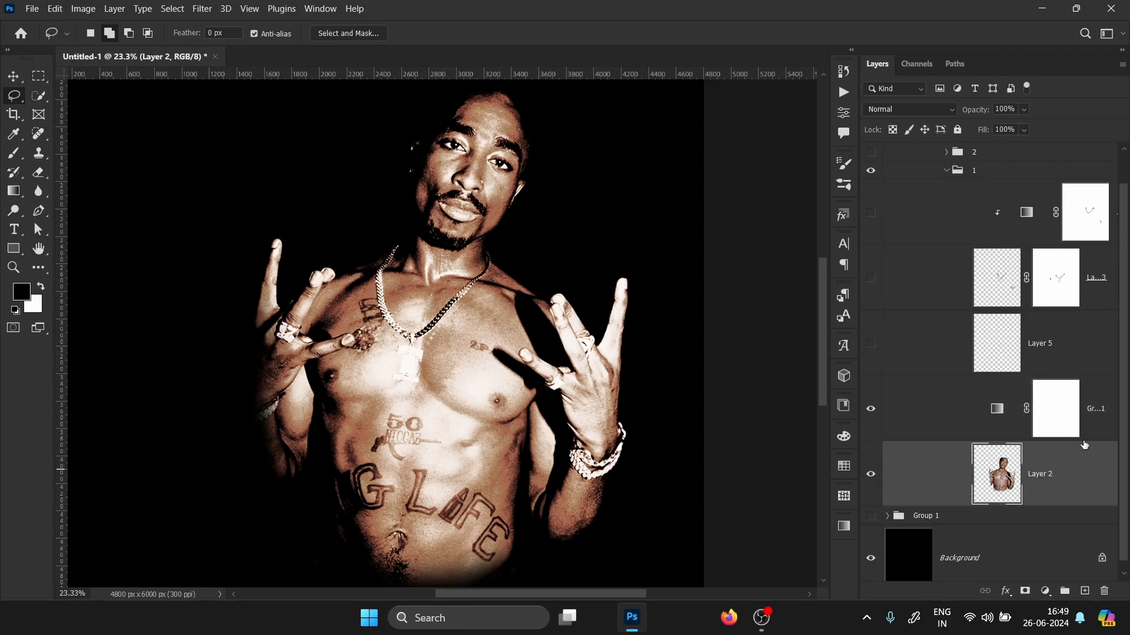
pyautogui.keyDown('alt'); pyautogui.click(1084, 438); pyautogui.keyUp('alt')
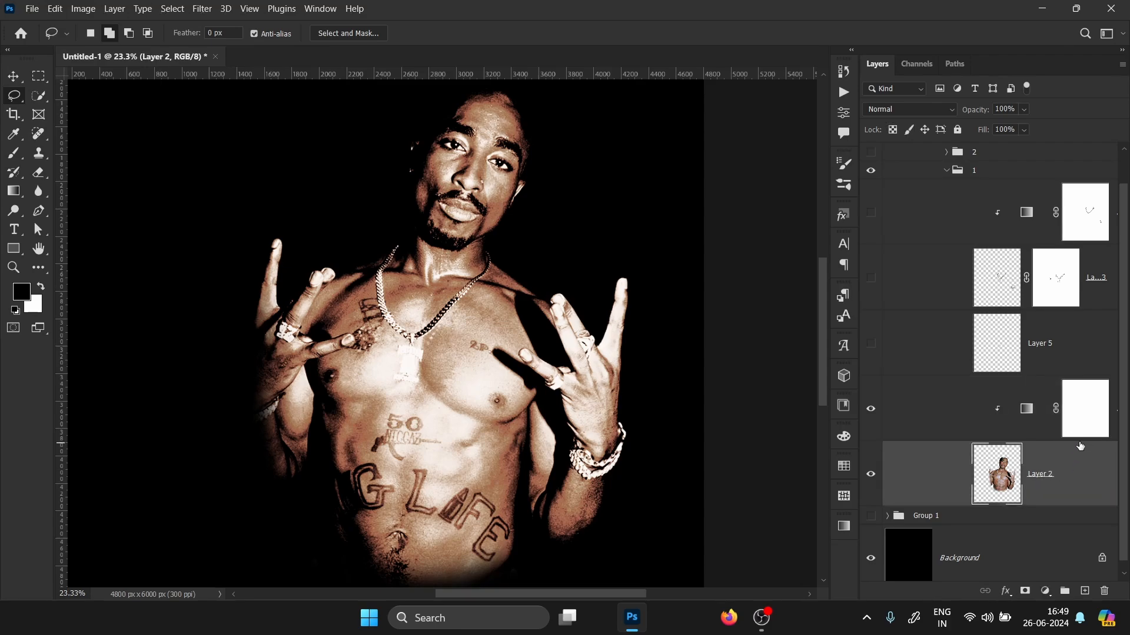
# - Show Layer 5, then place the gold gradient map directly above it, clipped to that layer and visible
pyautogui.click(1039, 364)
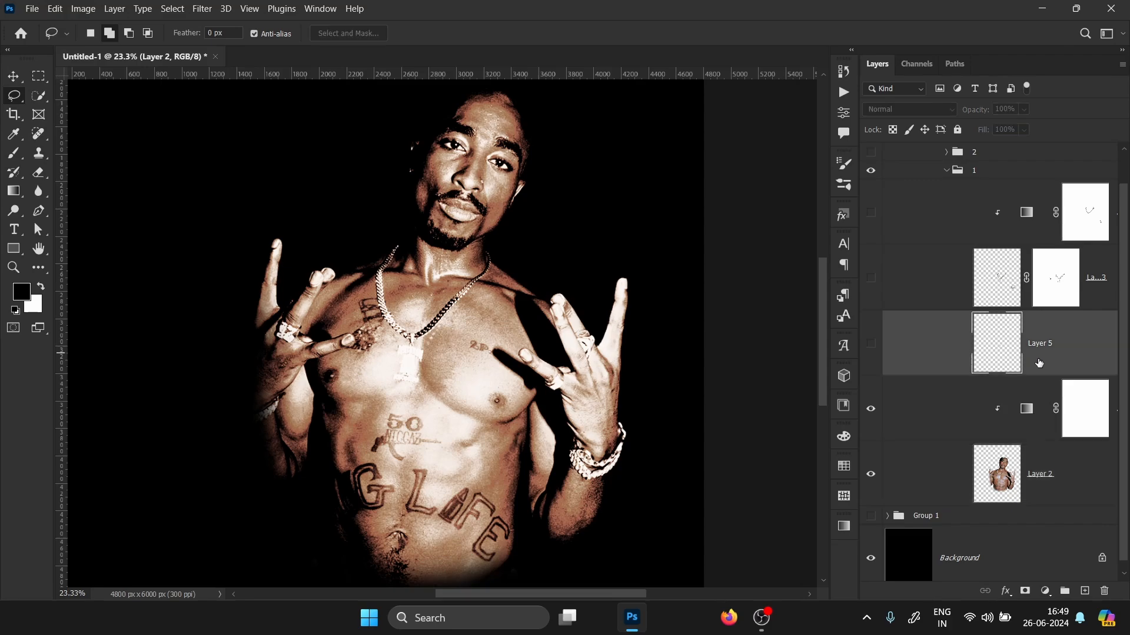
pyautogui.click(870, 343)
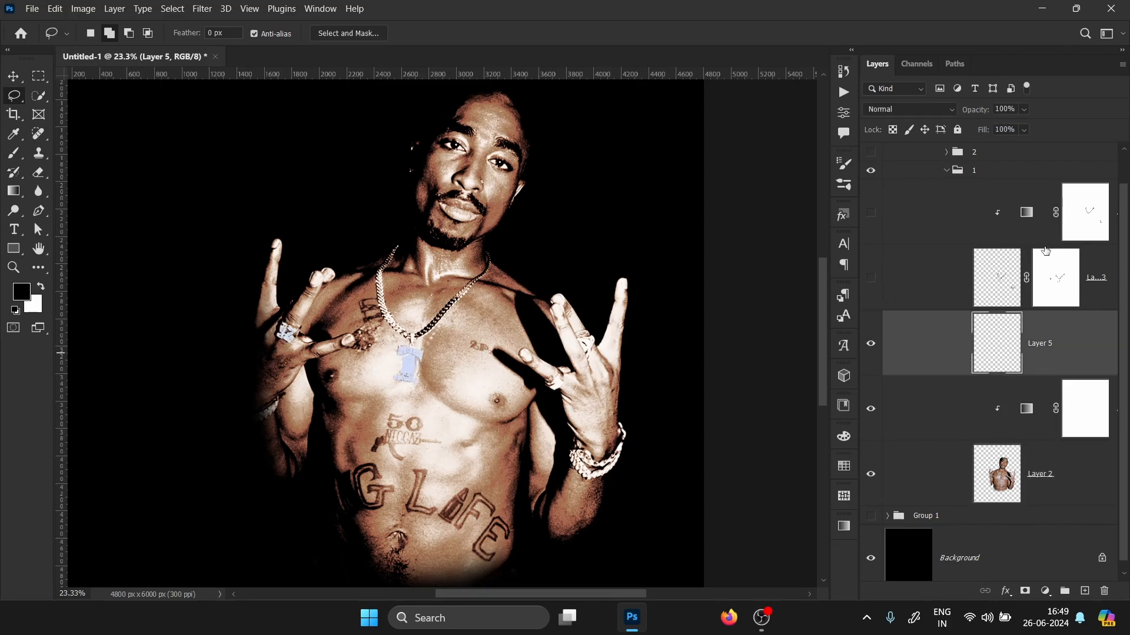
pyautogui.moveTo(1103, 224); pyautogui.dragTo(1055, 318)
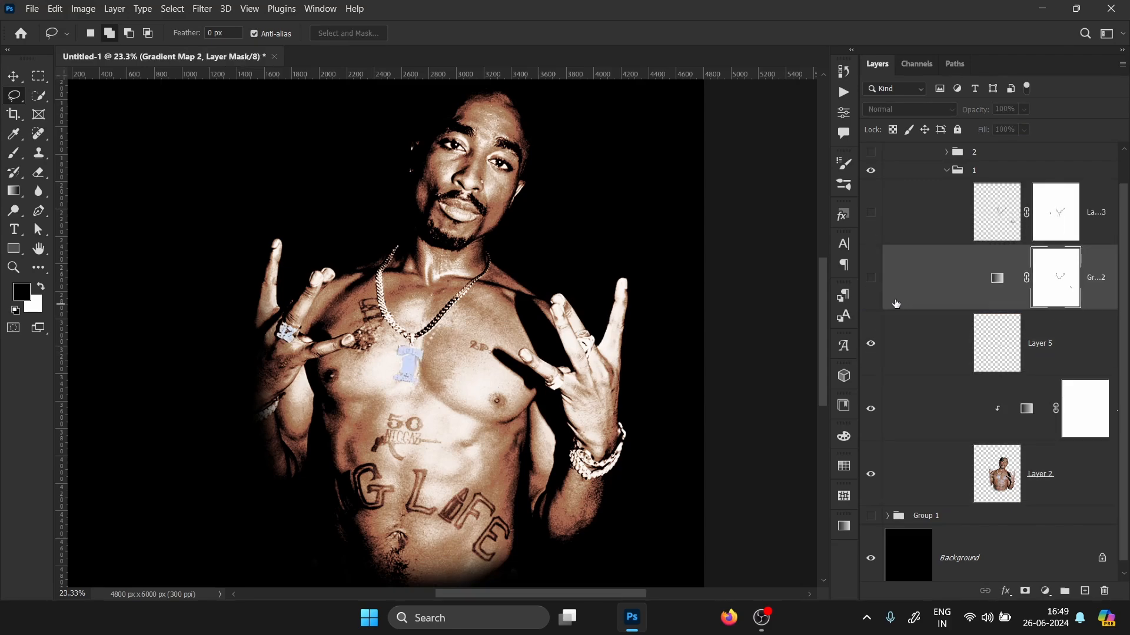
pyautogui.keyDown('alt'); pyautogui.click(1066, 309); pyautogui.keyUp('alt')
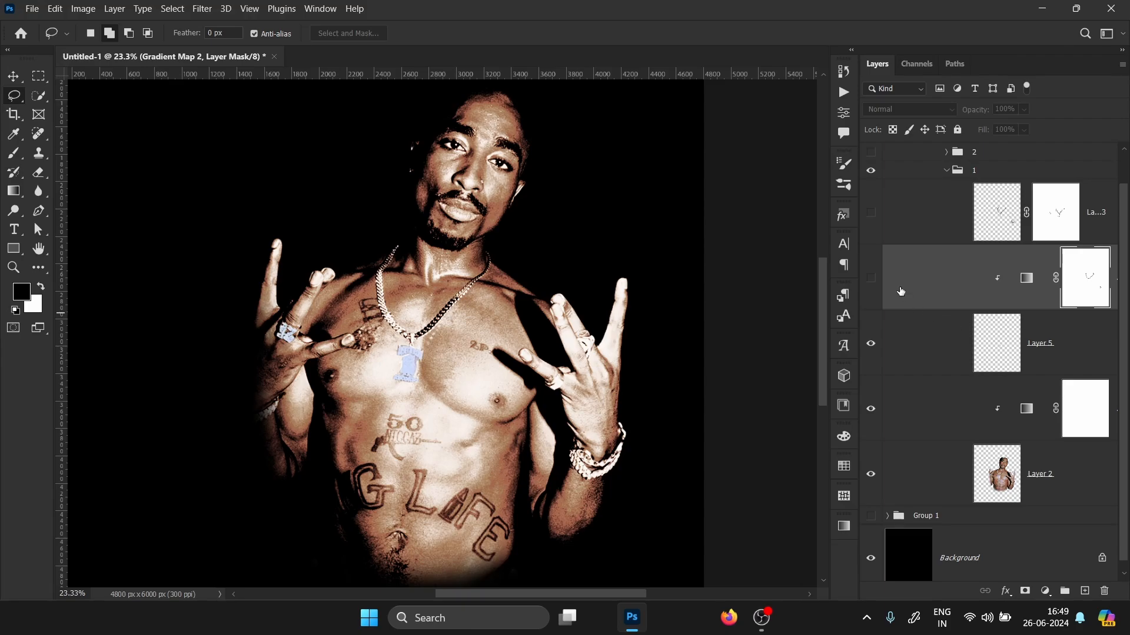
pyautogui.moveTo(382, 299); pyautogui.dragTo(418, 336)
pyautogui.moveTo(280, 349); pyautogui.dragTo(363, 357)
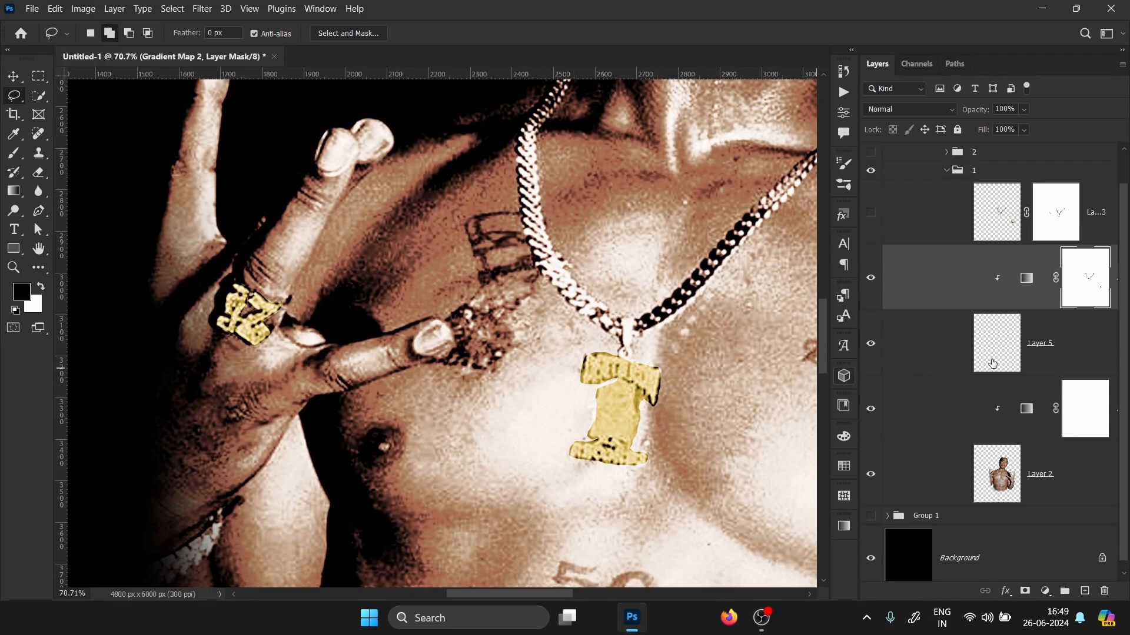
# - Add a layer mask to Layer 5 and switch to the Brush tool
pyautogui.click(1053, 361)
pyautogui.click(1088, 291)
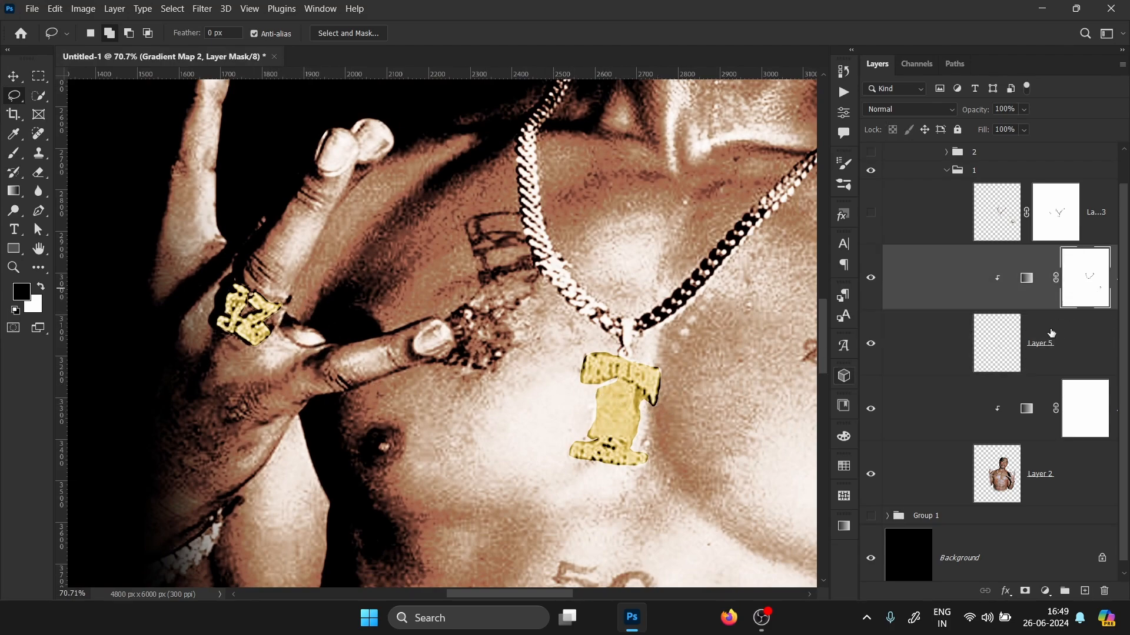
pyautogui.click(1037, 362)
pyautogui.click(1024, 591)
pyautogui.press('b')
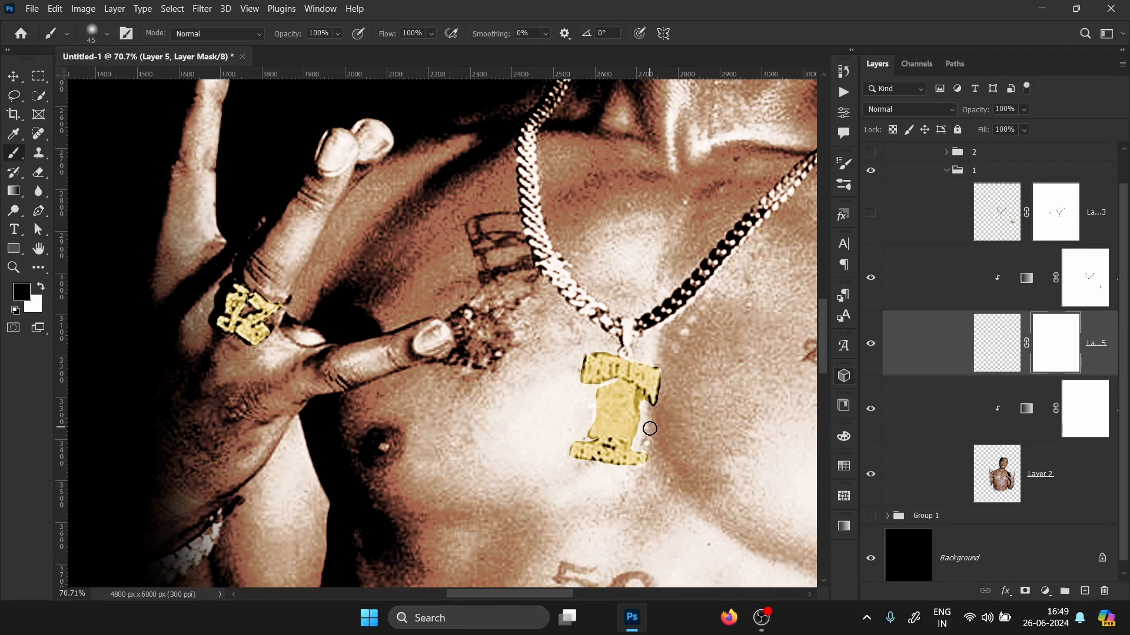
# - Paint black on Layer 5's mask with a 10 px brush to trim the pendant's stem, sides and upper edges
pyautogui.scroll(6, 649, 428)
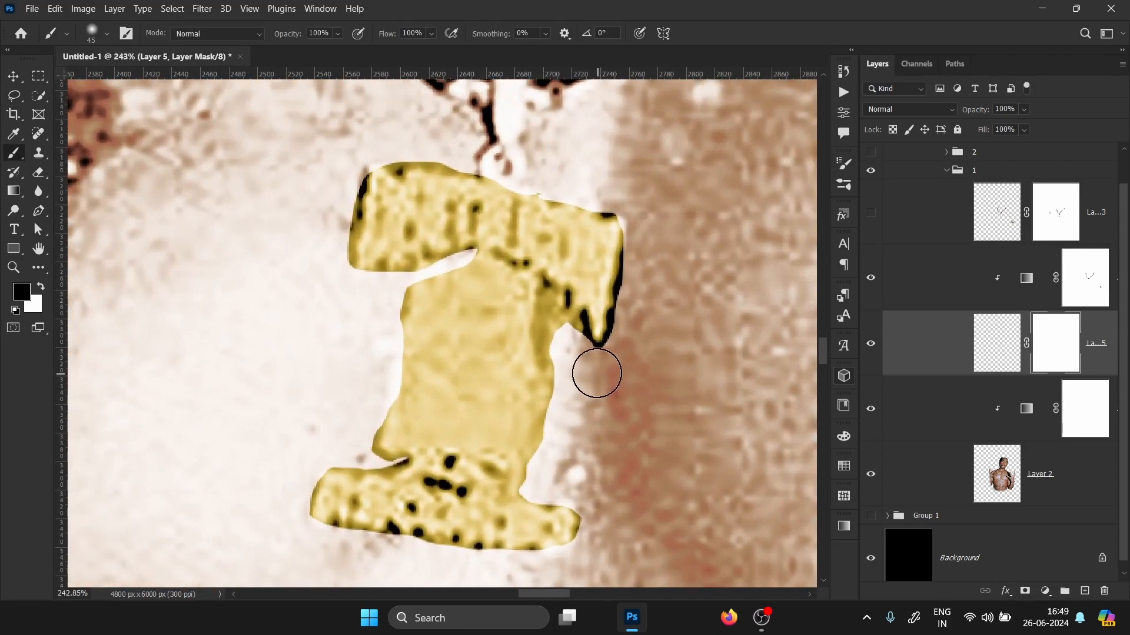
pyautogui.press('[')
pyautogui.press('[')
pyautogui.press('[')
pyautogui.press('[')
pyautogui.press('[')
pyautogui.press('[')
pyautogui.press('[')
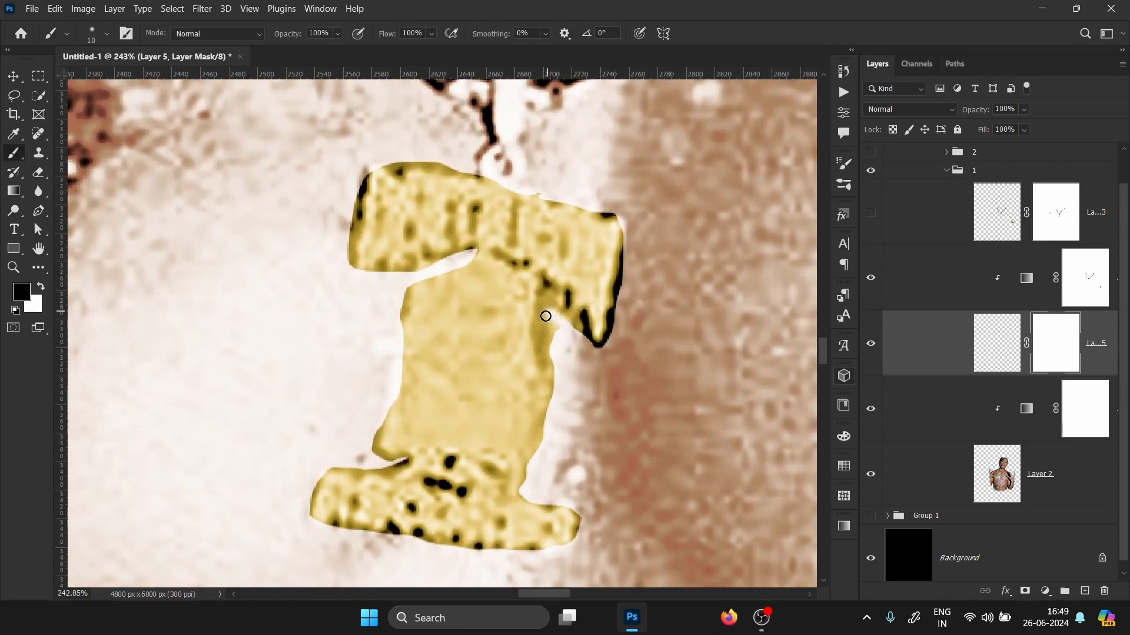
pyautogui.moveTo(545, 316)
pyautogui.mouseDown()
pyautogui.moveTo(548, 362)
pyautogui.moveTo(549, 295)
pyautogui.moveTo(572, 325)
pyautogui.mouseUp()
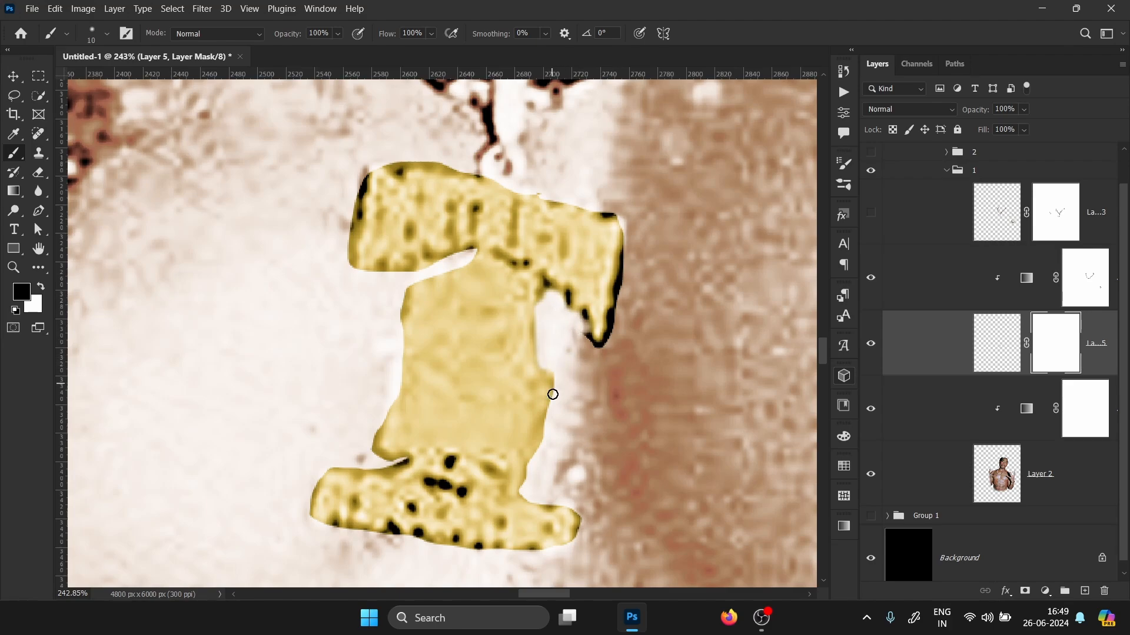
pyautogui.moveTo(553, 394)
pyautogui.mouseDown()
pyautogui.moveTo(550, 435)
pyautogui.moveTo(533, 488)
pyautogui.mouseUp()
pyautogui.moveTo(633, 254)
pyautogui.mouseDown()
pyautogui.moveTo(625, 270)
pyautogui.moveTo(630, 253)
pyautogui.mouseUp()
pyautogui.moveTo(617, 213); pyautogui.dragTo(590, 210)
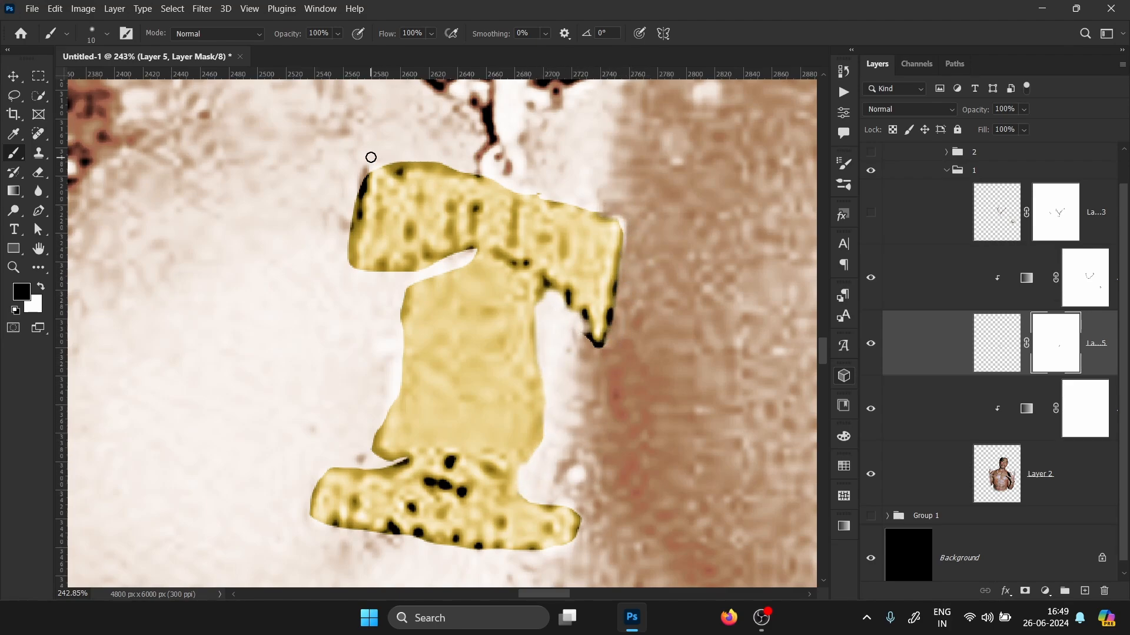
pyautogui.moveTo(371, 164)
pyautogui.mouseDown()
pyautogui.moveTo(356, 202)
pyautogui.moveTo(398, 159)
pyautogui.mouseUp()
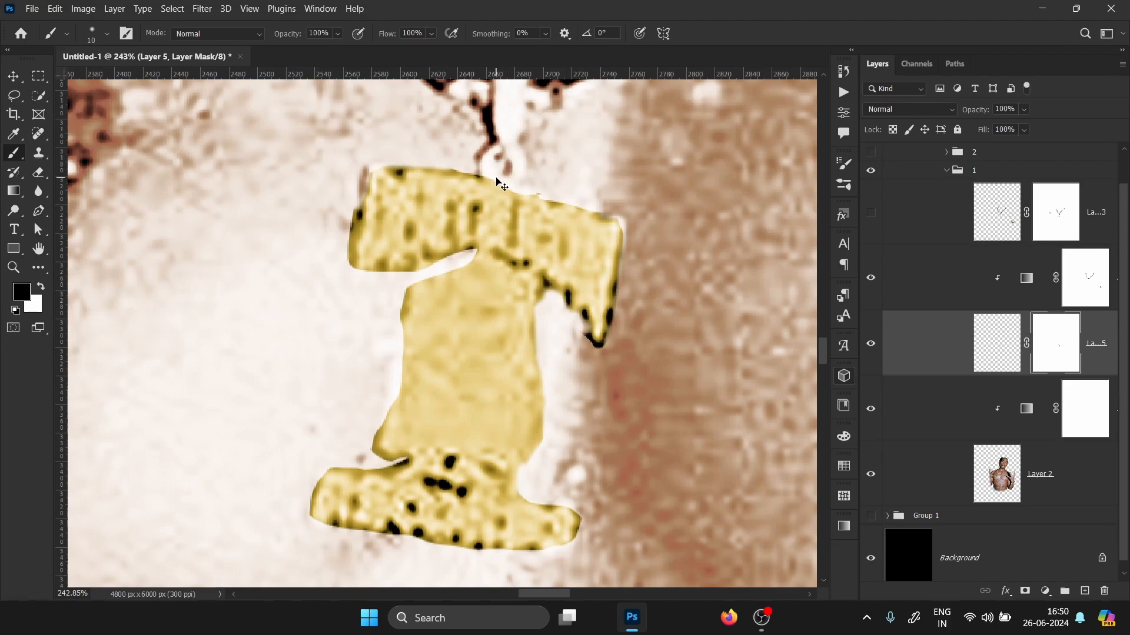
# - Delete Layer 5, the ring and pendant copy, together with its mask
pyautogui.hotkey('ctrl', '0')
pyautogui.moveTo(461, 348); pyautogui.dragTo(537, 357)
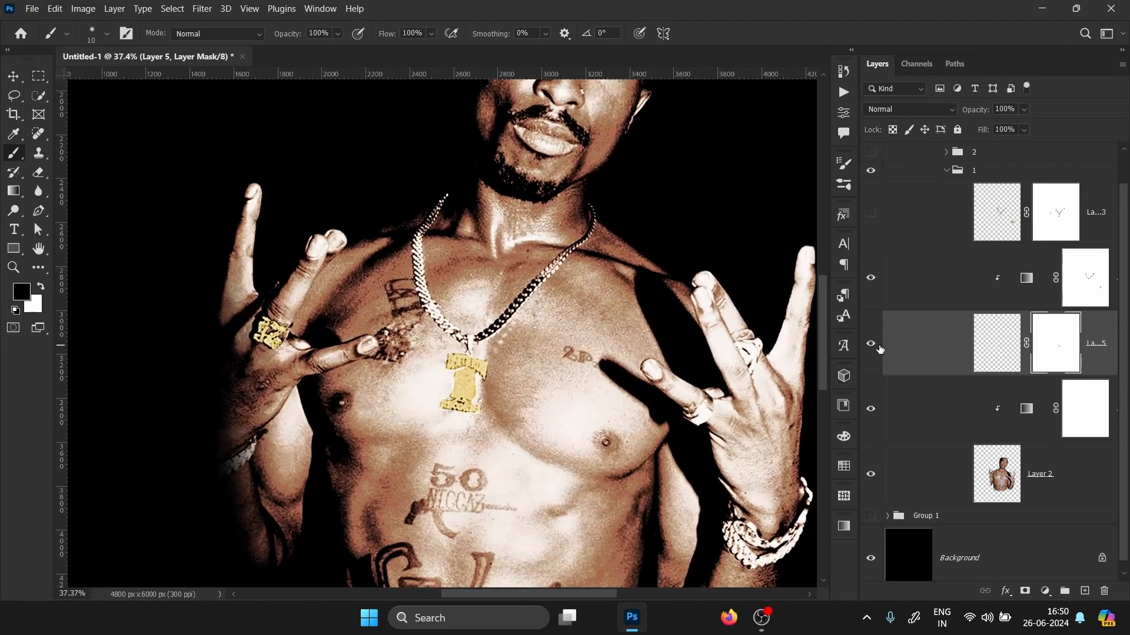
pyautogui.click(870, 344)
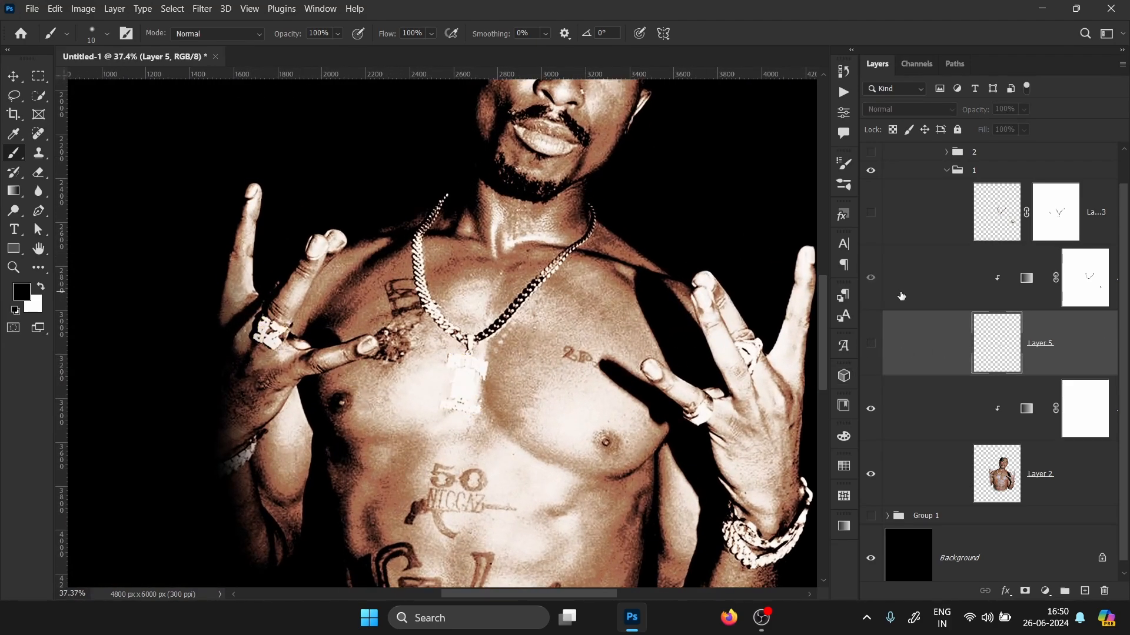
pyautogui.press('Delete')
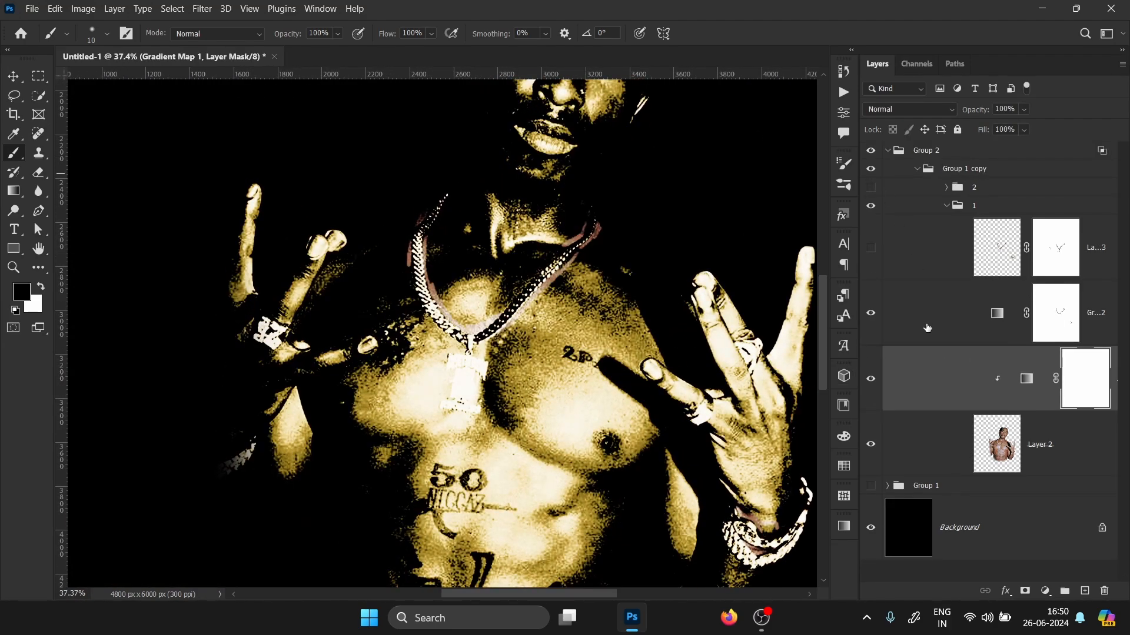
# - Move Layer 3 directly below the gold gradient map, show it and clip the gradient map to it
pyautogui.keyDown('alt'); pyautogui.click(1065, 408); pyautogui.keyUp('alt')
pyautogui.keyDown('alt'); pyautogui.click(1066, 408); pyautogui.keyUp('alt')
pyautogui.click(1102, 301)
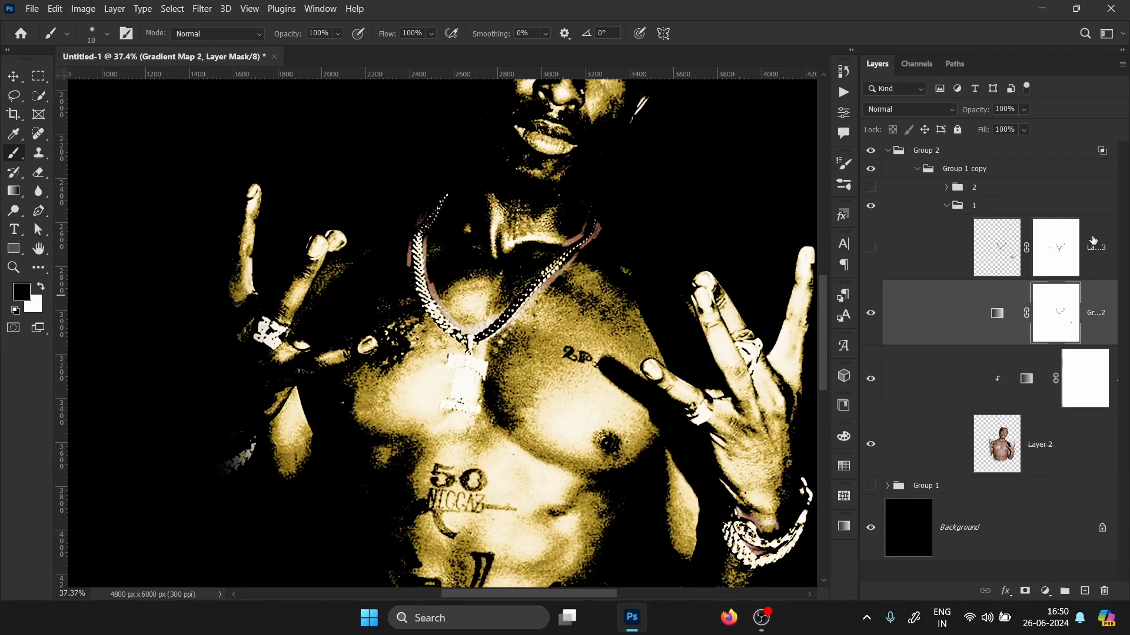
pyautogui.moveTo(1092, 242); pyautogui.dragTo(1074, 345)
pyautogui.click(870, 312)
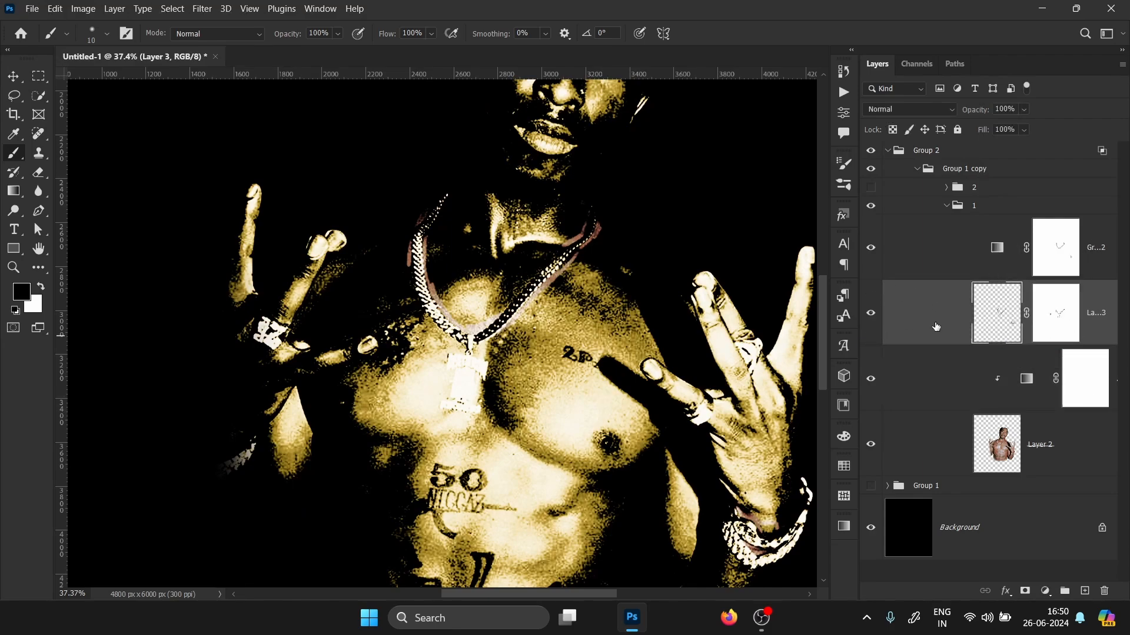
pyautogui.keyDown('alt'); pyautogui.click(896, 281); pyautogui.keyUp('alt')
pyautogui.hotkey('ctrl', '0')
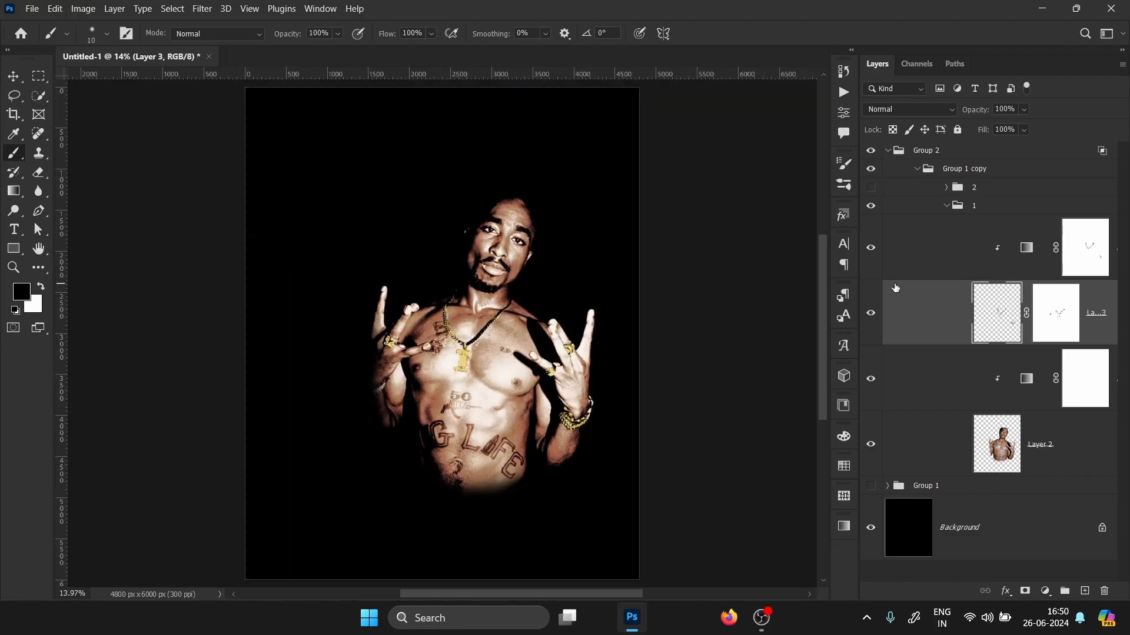
pyautogui.moveTo(554, 309); pyautogui.dragTo(597, 314)
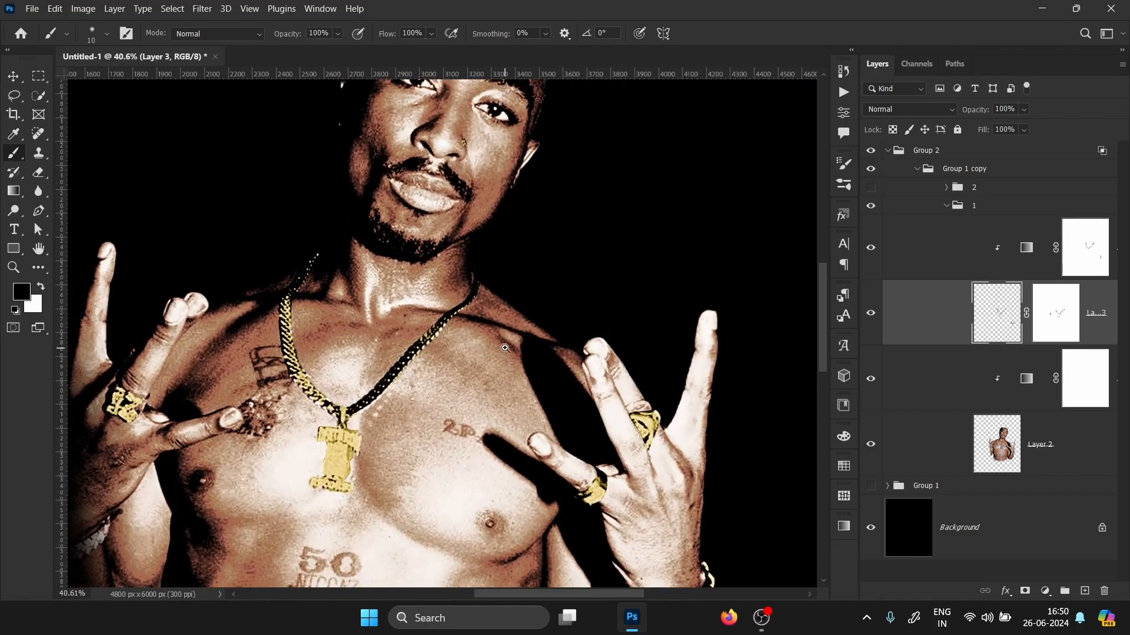
pyautogui.moveTo(476, 346); pyautogui.dragTo(410, 346)
pyautogui.moveTo(303, 364)
pyautogui.mouseDown()
pyautogui.moveTo(361, 365)
pyautogui.moveTo(325, 361)
pyautogui.mouseUp()
# - Collapse Group 2, stamp all visible layers into a new layer on top and hide the layers below it
pyautogui.click(887, 151)
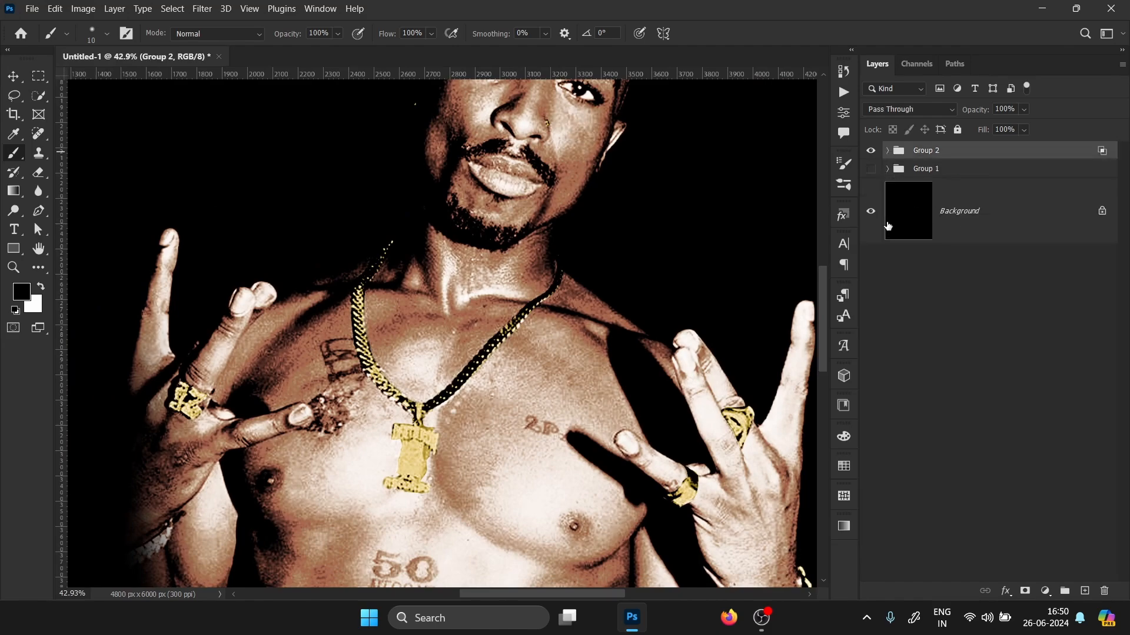
pyautogui.hotkey('ctrl', 'shift', 'alt', 'e')
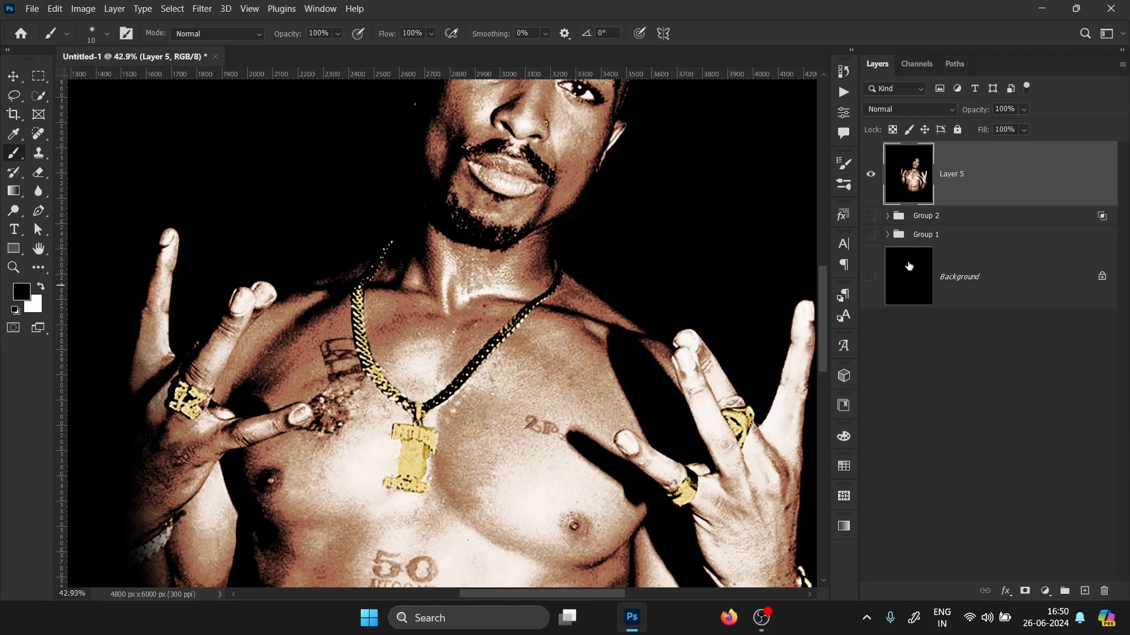
pyautogui.hotkey('ctrl', '0')
pyautogui.moveTo(542, 364); pyautogui.dragTo(684, 299)
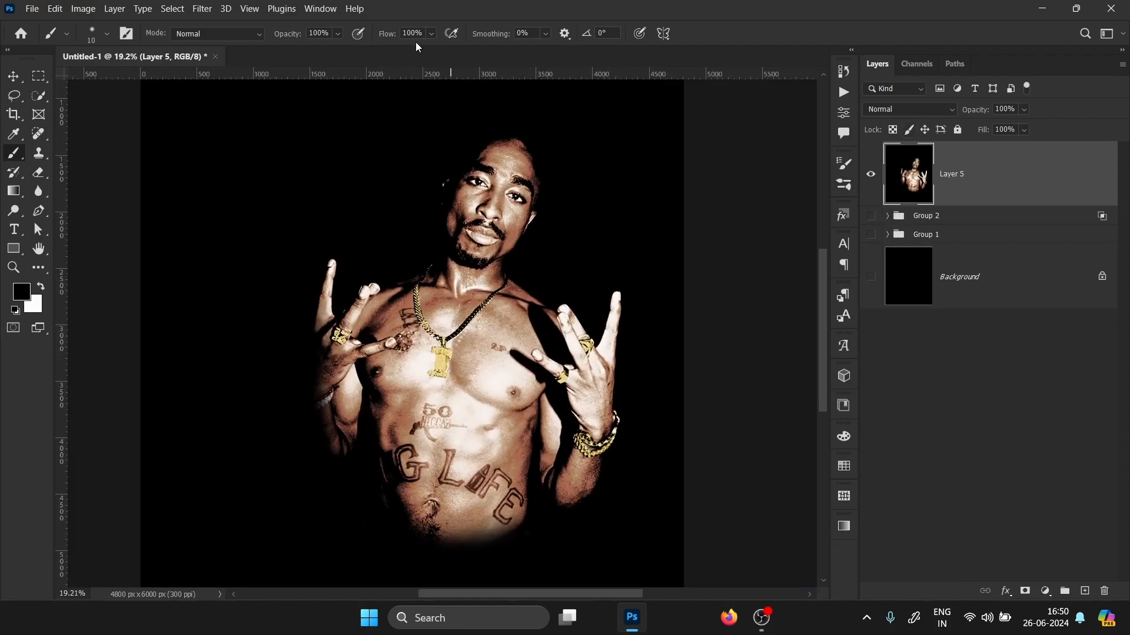
# - Select everything except the shadows of the stamped layer with Color Range: Shadows, Fuzziness 0%, Range 0, inverted
pyautogui.click(173, 8)
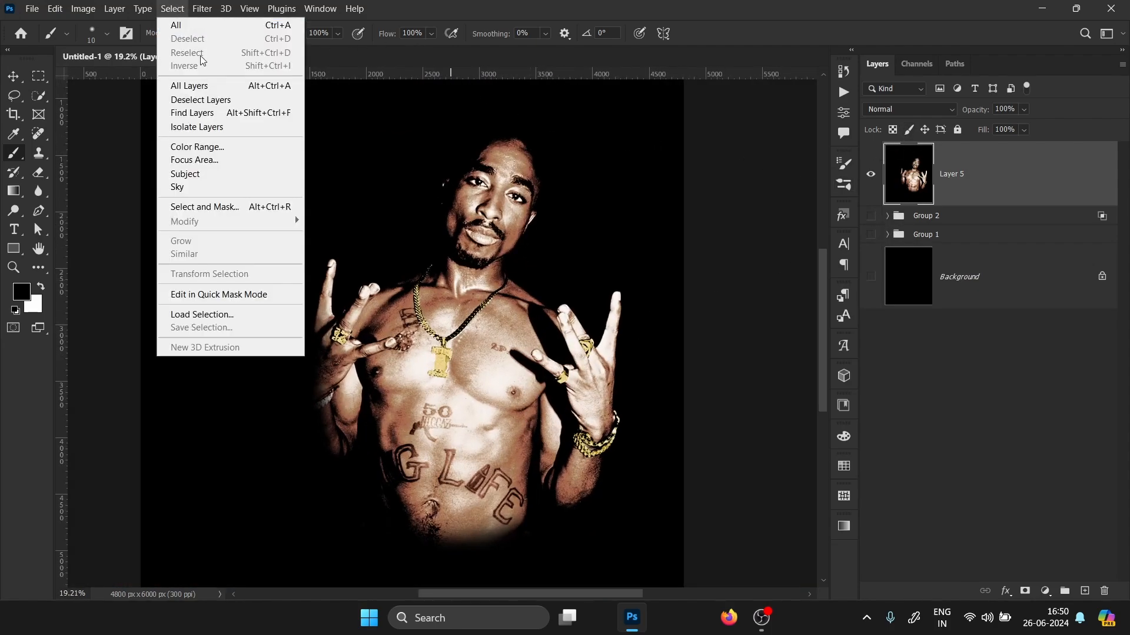
pyautogui.click(235, 152)
pyautogui.click(703, 92)
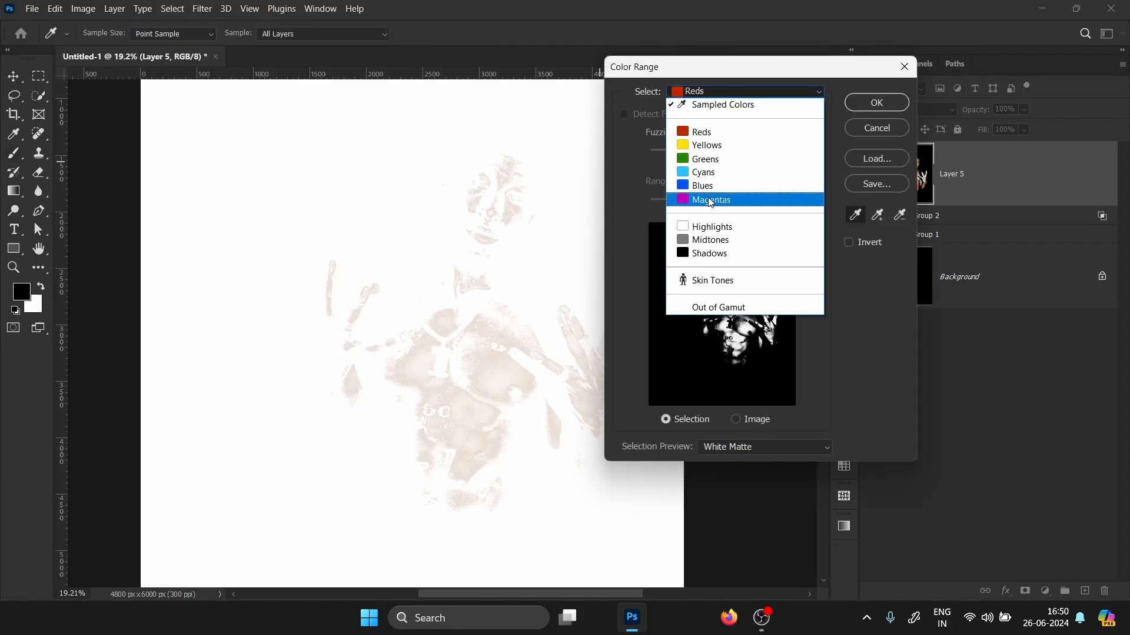
pyautogui.click(712, 252)
pyautogui.moveTo(678, 156); pyautogui.dragTo(604, 164)
pyautogui.click(849, 243)
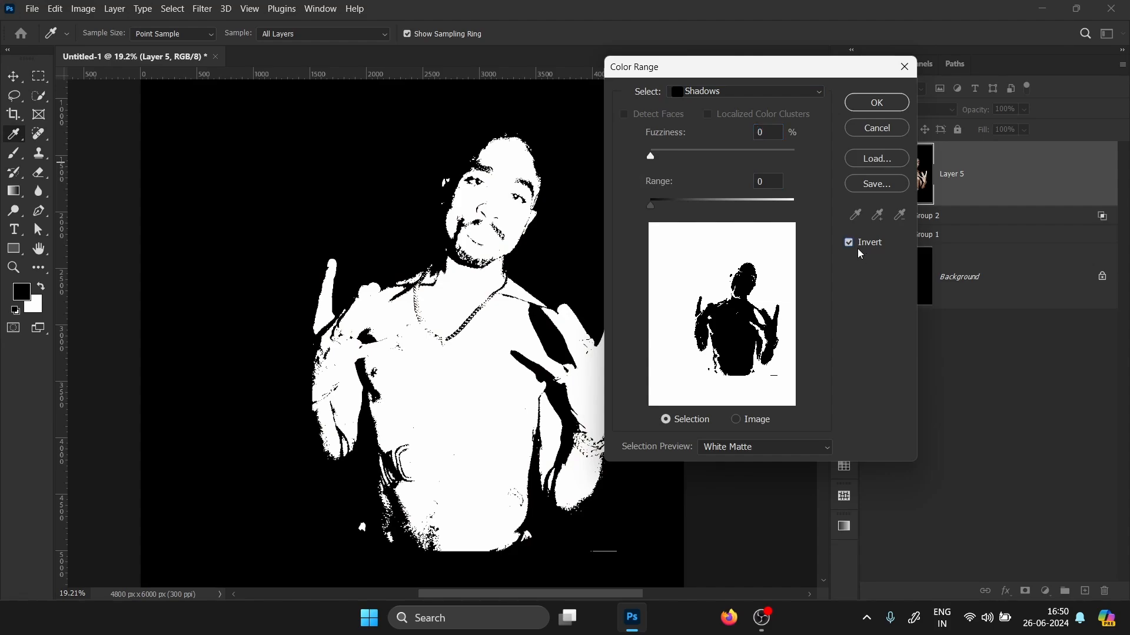
pyautogui.click(876, 105)
# - Mask the stamped Layer 5 with the selection and show the black Background layer
pyautogui.press('b')
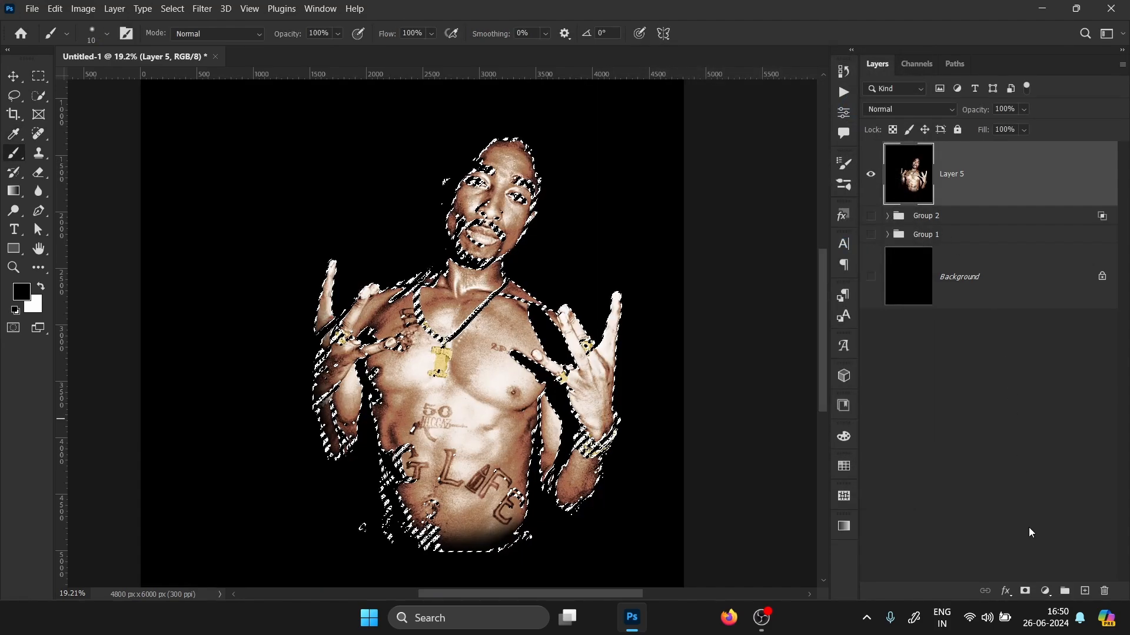
pyautogui.click(1025, 591)
pyautogui.click(866, 285)
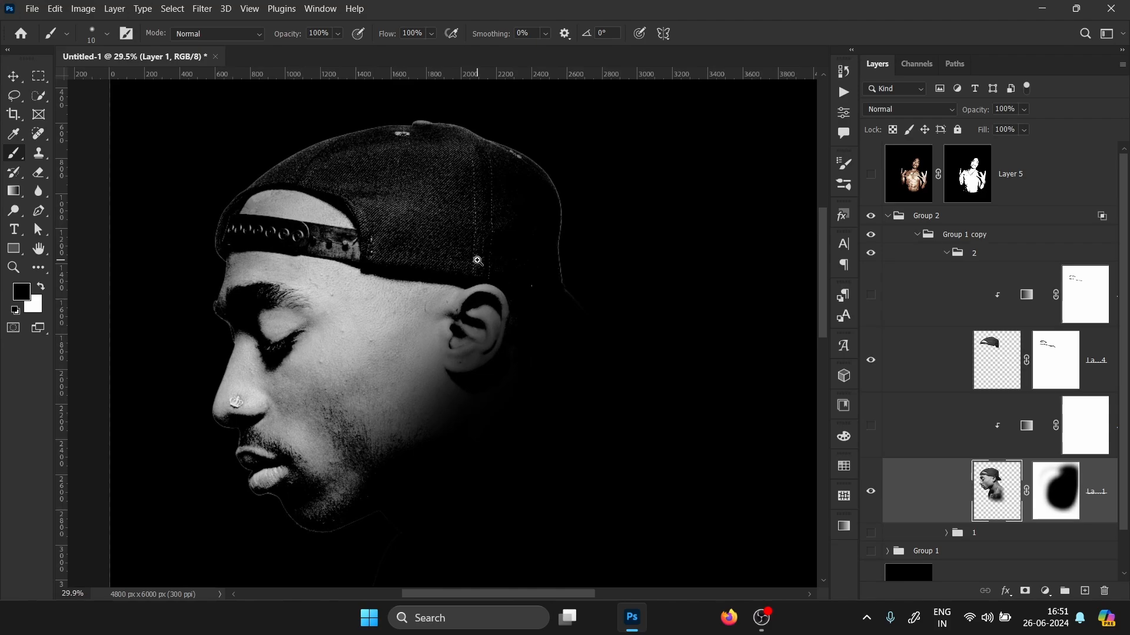
# - Show the skin gradient map clipped to the profile portrait on Layer 1 in group 2
pyautogui.scroll(1, 477, 260)
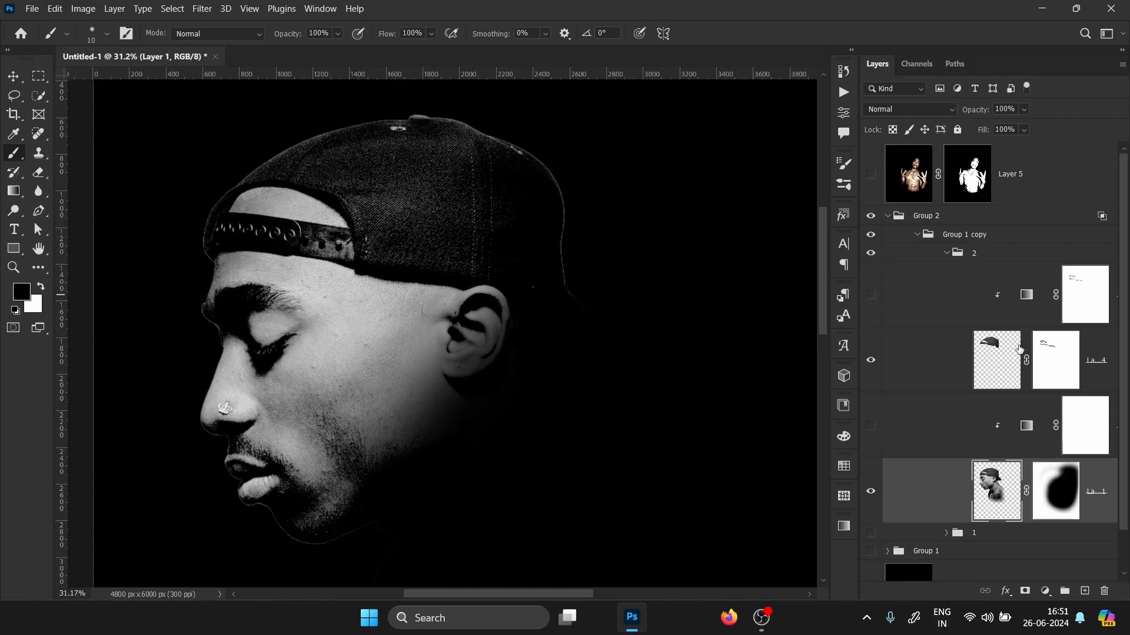
pyautogui.click(1027, 433)
pyautogui.click(871, 425)
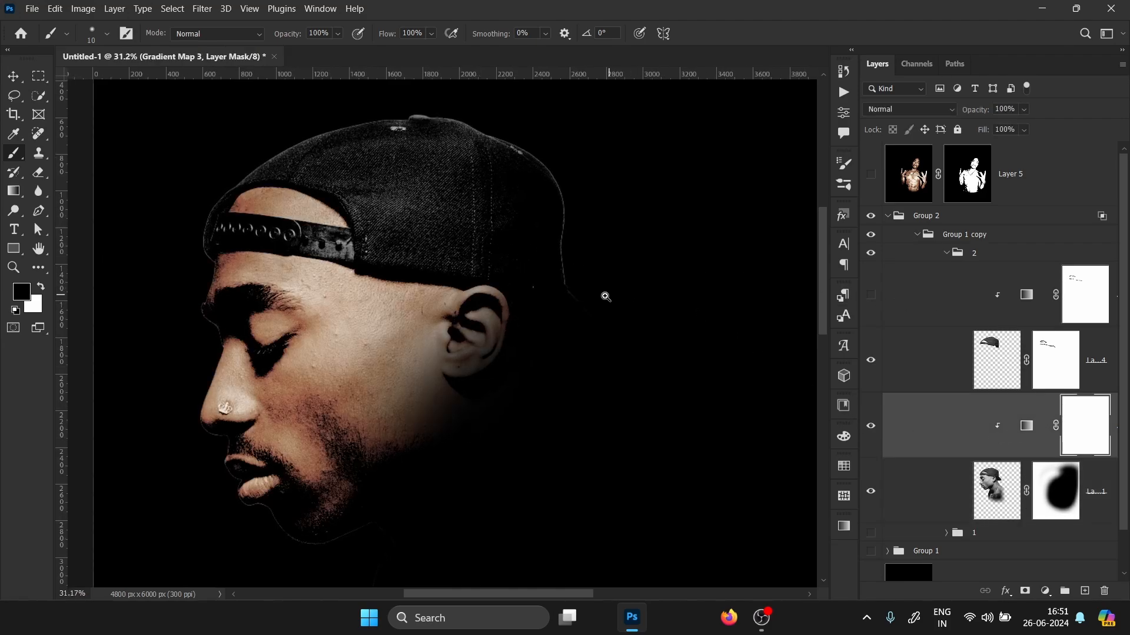
pyautogui.moveTo(606, 296); pyautogui.dragTo(566, 285)
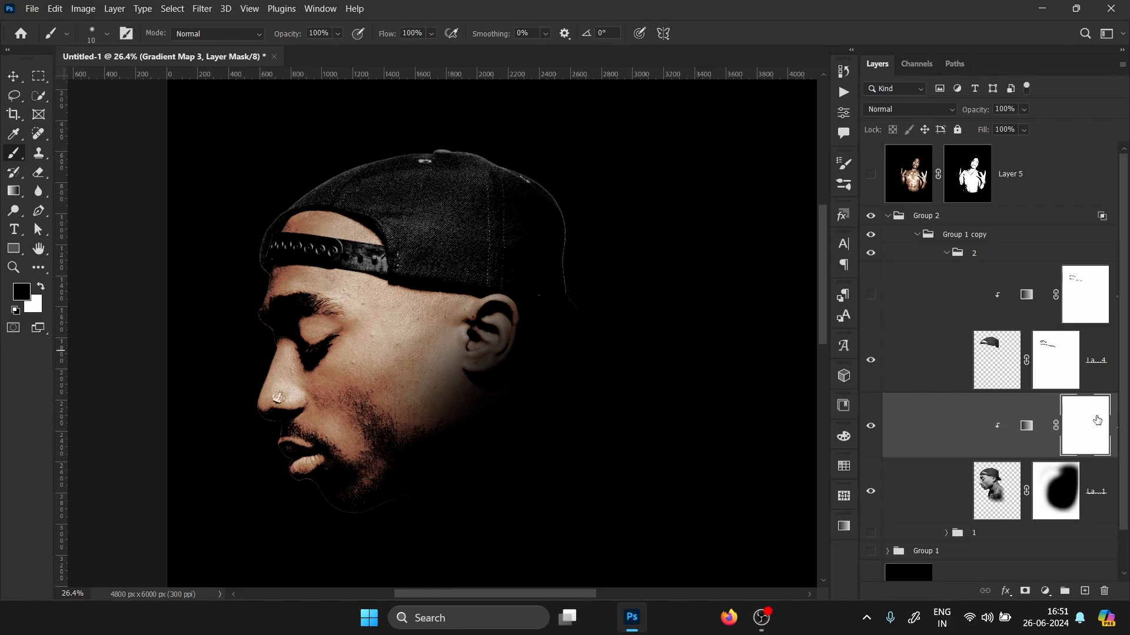
# - Hide and show the cap on Layer 4 to compare it with the skin-coloured version beneath
pyautogui.click(1090, 372)
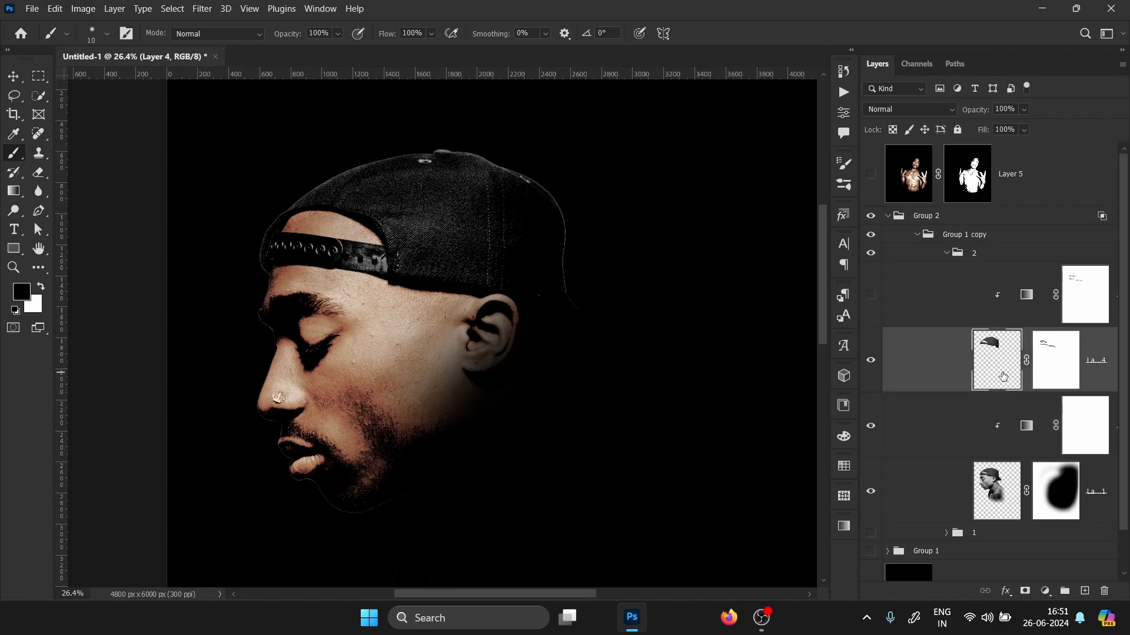
pyautogui.click(870, 361)
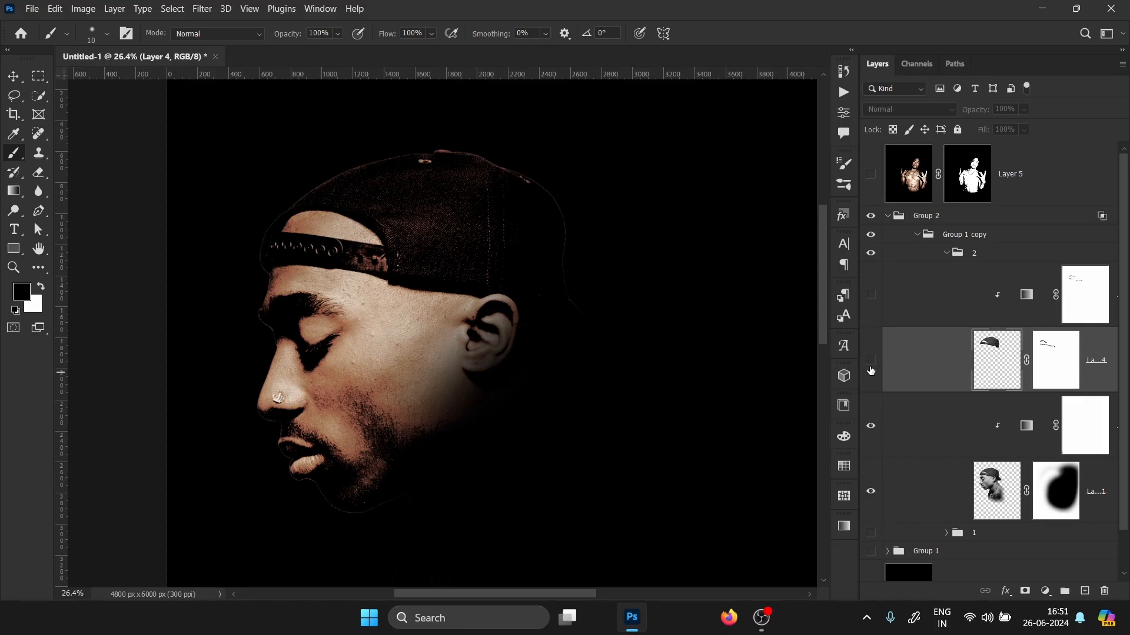
pyautogui.click(871, 368)
# - Show the blue gradient map clipped to the cap's Layer 4 and inspect the cap's fabric closely
pyautogui.click(870, 295)
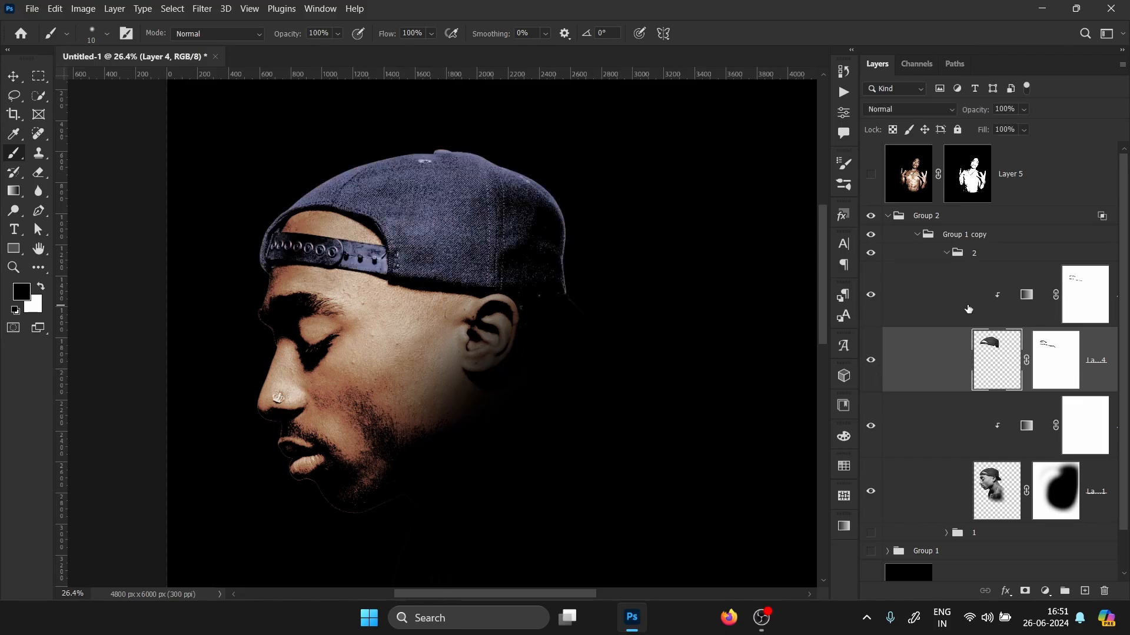
pyautogui.click(1037, 301)
pyautogui.scroll(5, 541, 171)
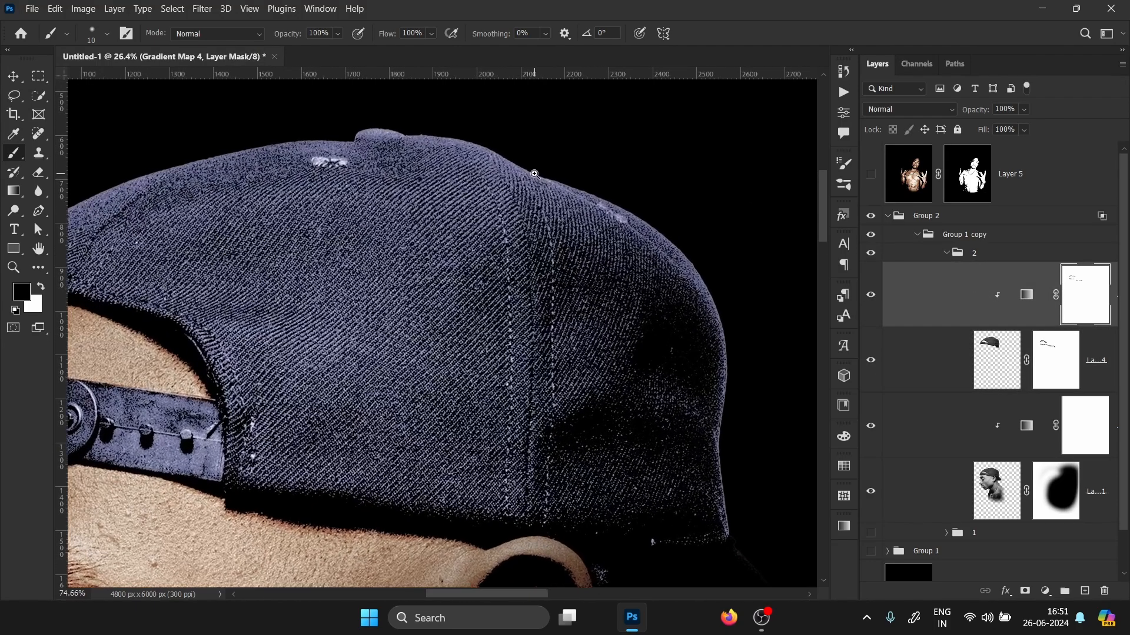
pyautogui.scroll(-4, 541, 174)
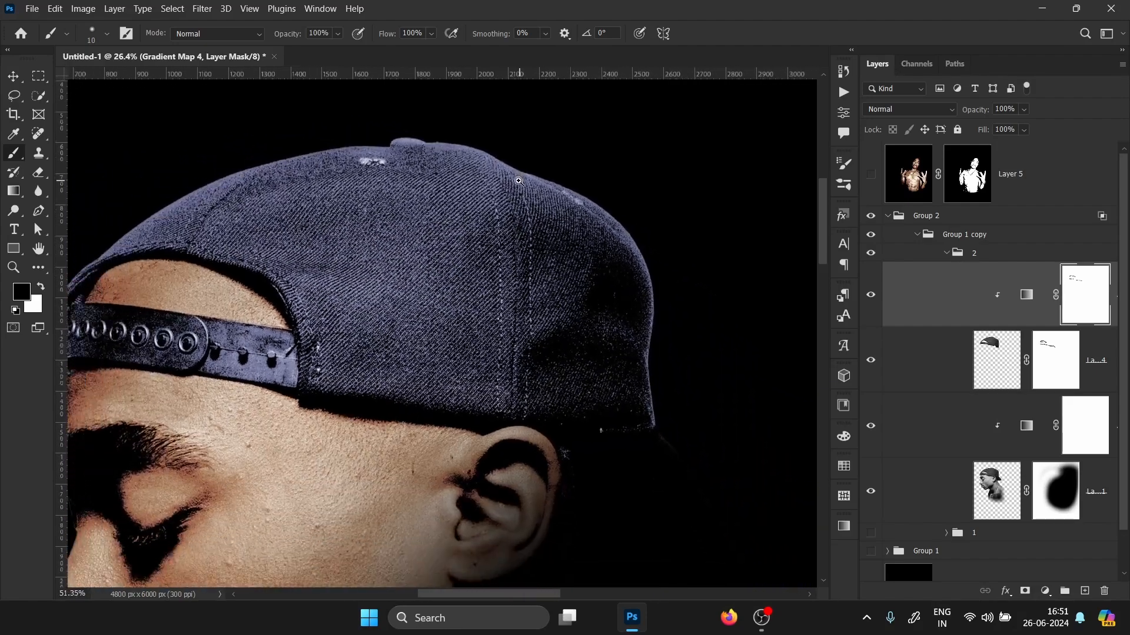
# - Paint black with a 90 px brush on the cap gradient map's mask, around the ear and the cap's lower rear edge
pyautogui.scroll(2, 513, 182)
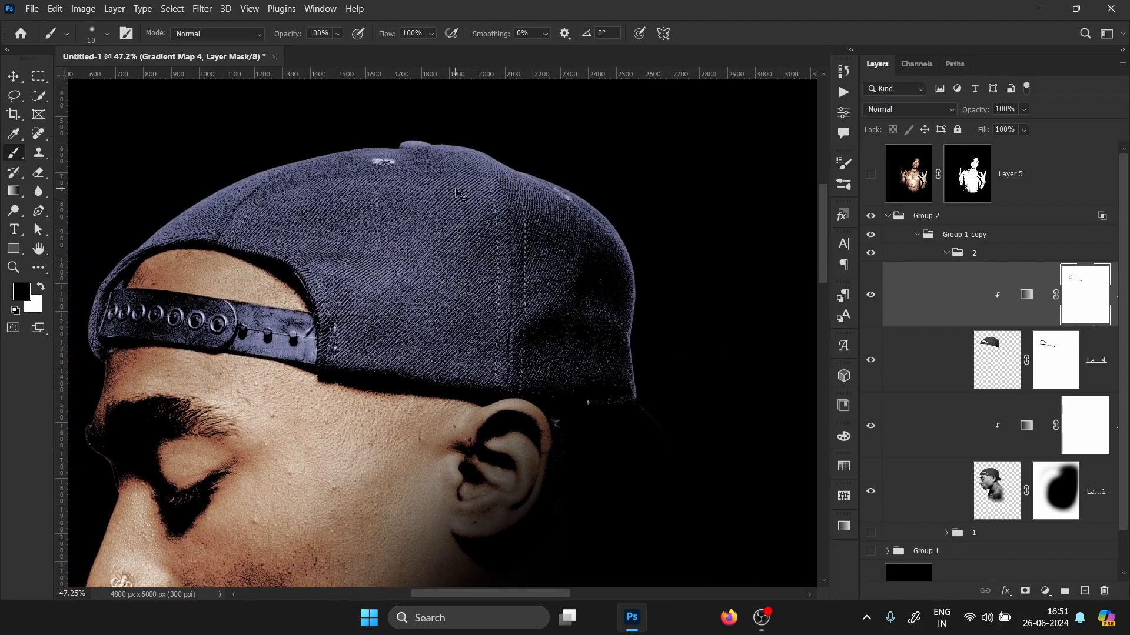
pyautogui.hotkey('ctrl', '0')
pyautogui.moveTo(384, 117); pyautogui.dragTo(689, 176)
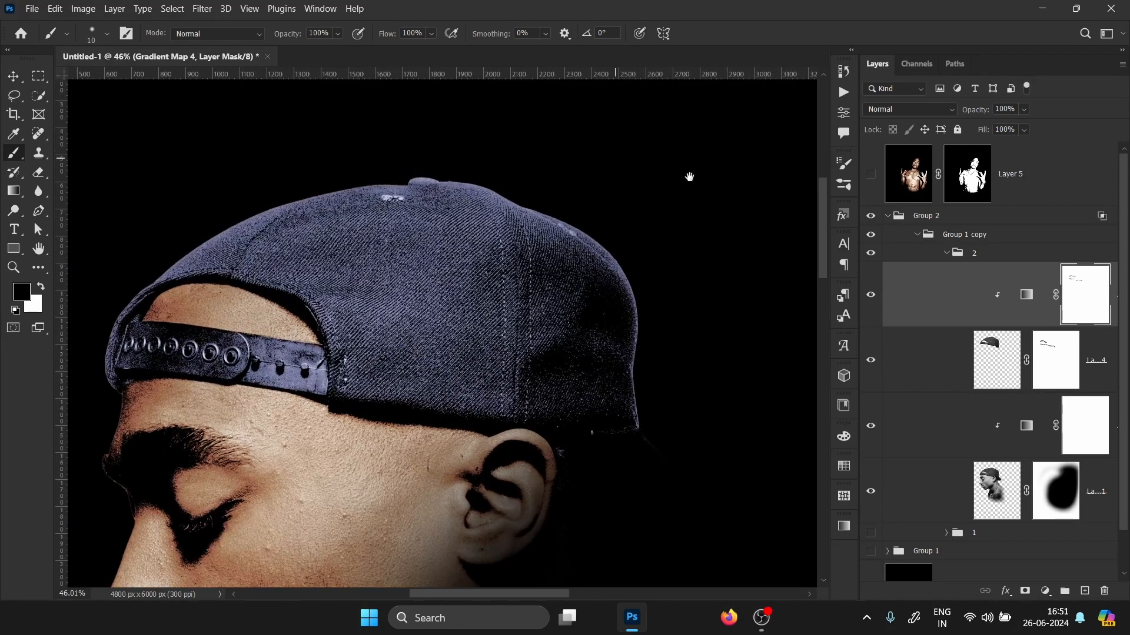
pyautogui.click(1070, 366)
pyautogui.click(1045, 308)
pyautogui.press(']')
pyautogui.press(']')
pyautogui.press(']')
pyautogui.press(']')
pyautogui.press(']')
pyautogui.press(']')
pyautogui.press(']')
pyautogui.press(']')
pyautogui.moveTo(559, 468)
pyautogui.mouseDown()
pyautogui.moveTo(611, 479)
pyautogui.moveTo(661, 444)
pyautogui.moveTo(649, 446)
pyautogui.moveTo(726, 436)
pyautogui.mouseUp()
pyautogui.click(1056, 491)
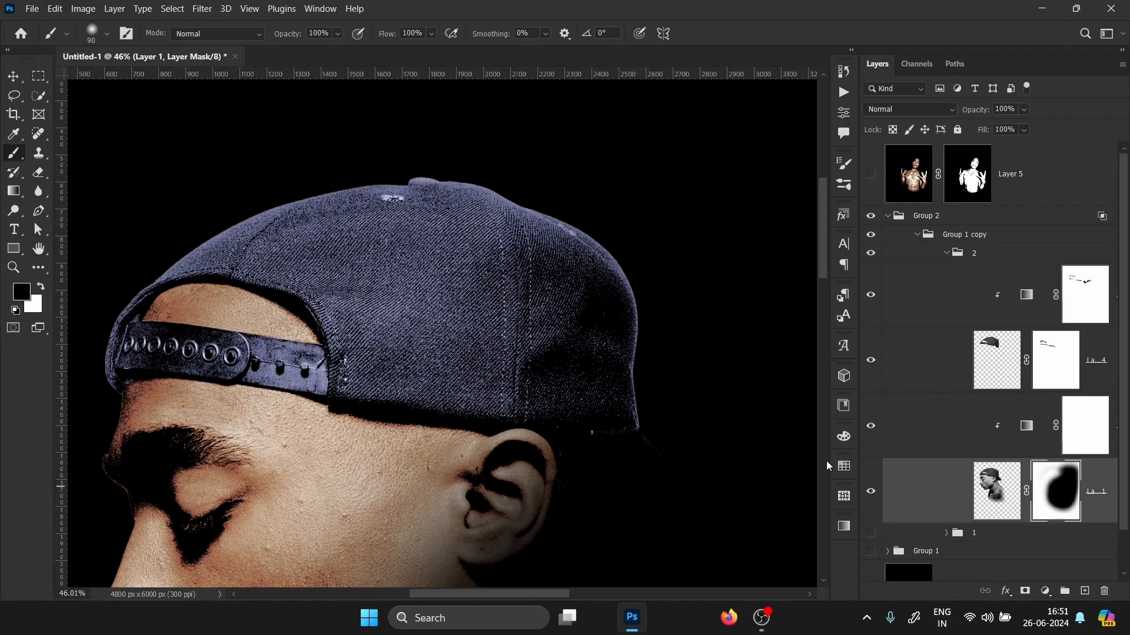
pyautogui.click(1053, 372)
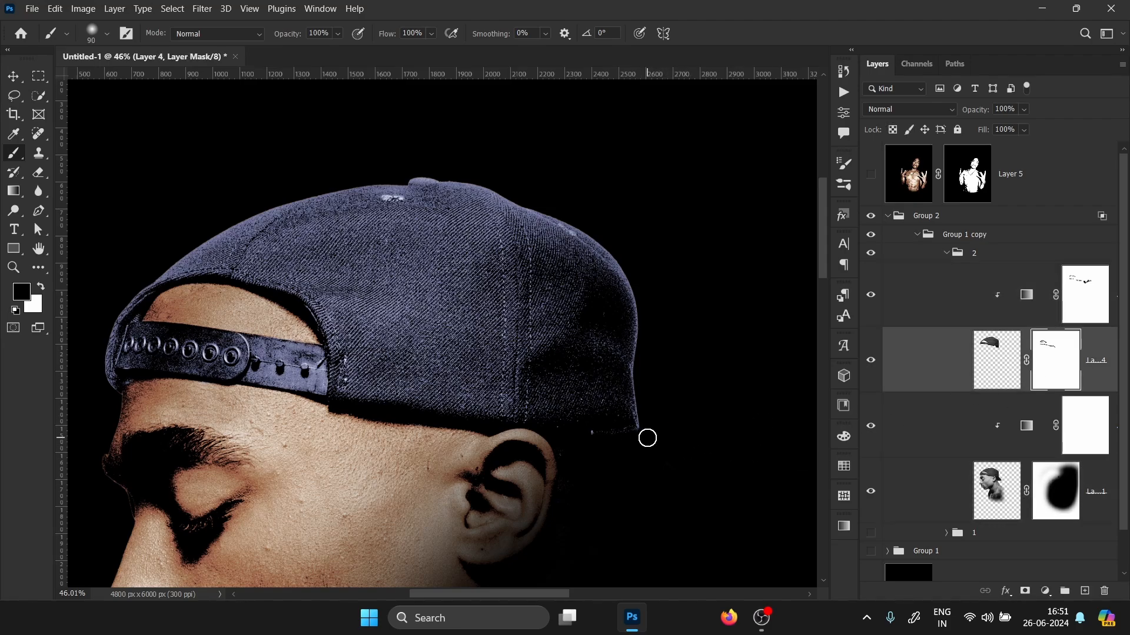
pyautogui.hotkey('ctrl', '0')
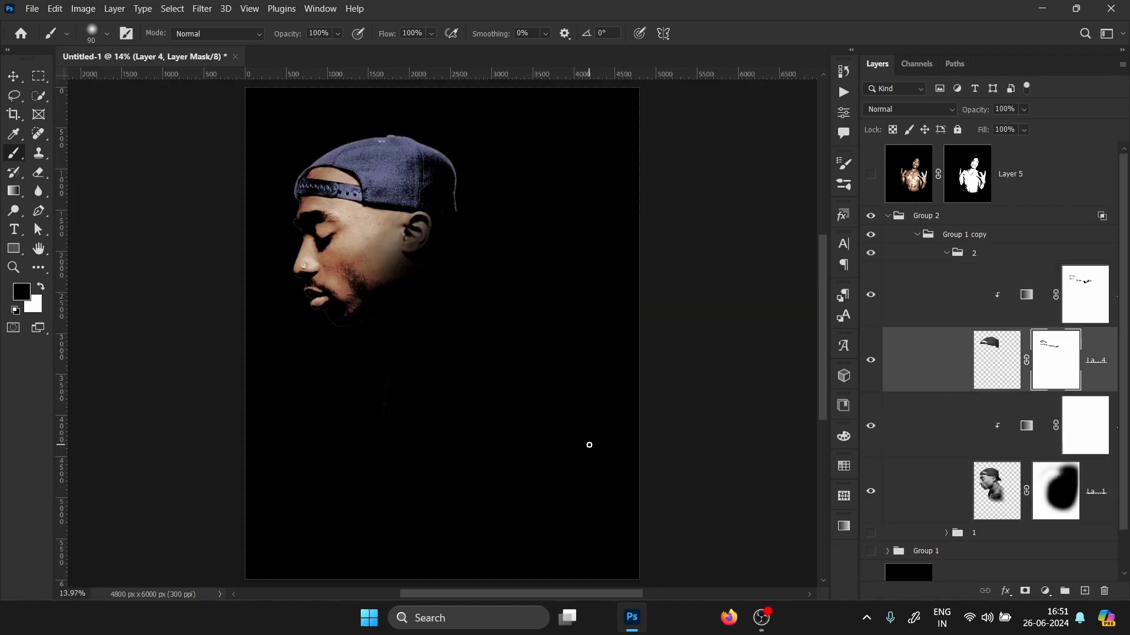
# - Collapse group 2 and show group 1 so both coloured portraits can be inspected together
pyautogui.click(952, 254)
pyautogui.click(946, 253)
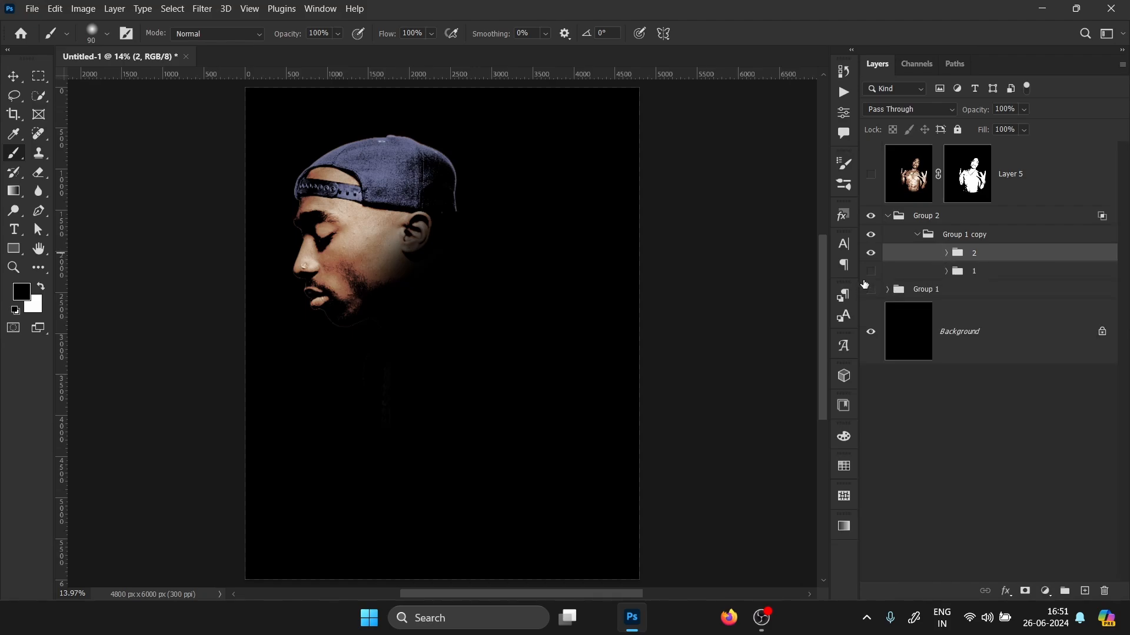
pyautogui.click(871, 270)
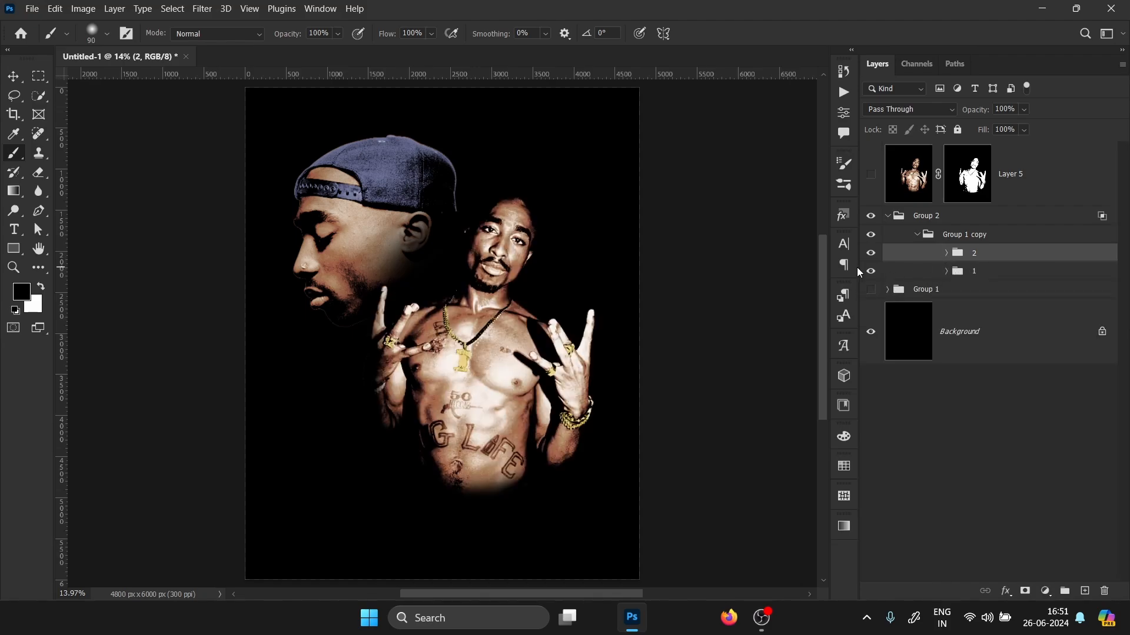
pyautogui.scroll(5, 476, 201)
pyautogui.hotkey('ctrl', '0')
# - Recolour the stop at location 61 of the profile portrait's skin gradient map to light beige ecdacc
pyautogui.click(946, 252)
pyautogui.doubleClick(1027, 425)
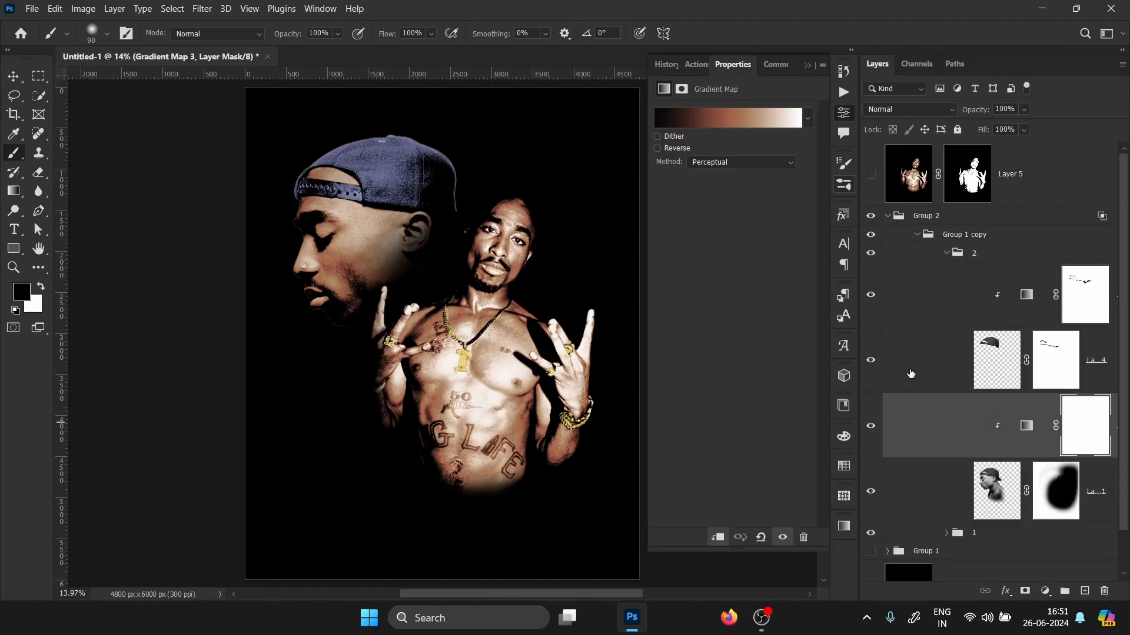
pyautogui.click(736, 118)
pyautogui.moveTo(840, 464); pyautogui.dragTo(819, 465)
pyautogui.doubleClick(840, 465)
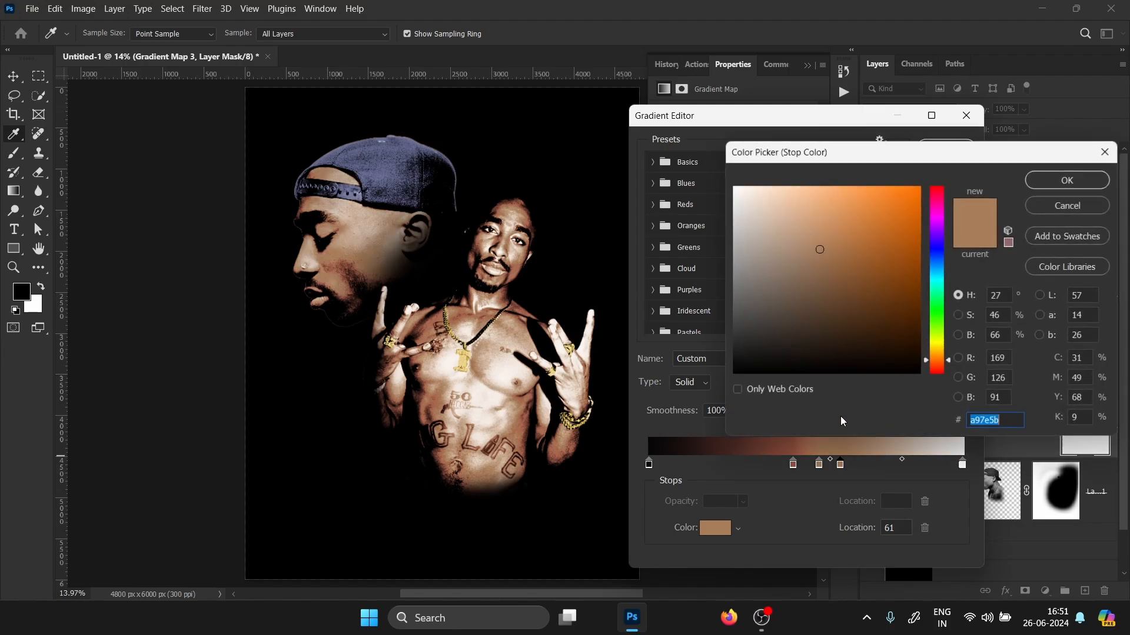
pyautogui.moveTo(839, 282); pyautogui.dragTo(759, 201)
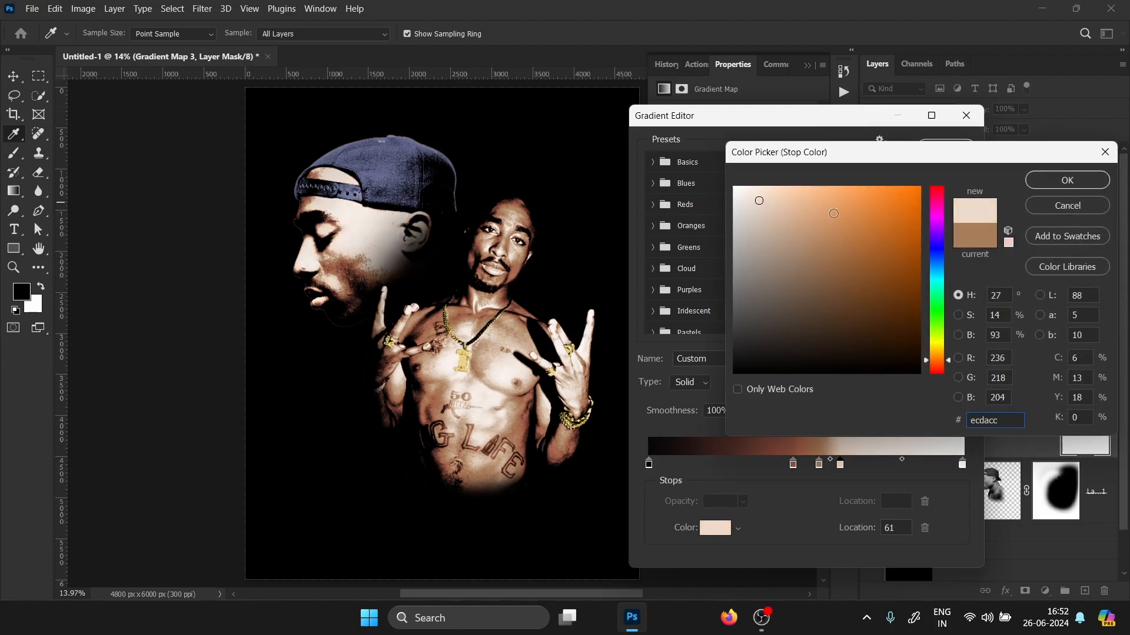
pyautogui.click(1036, 186)
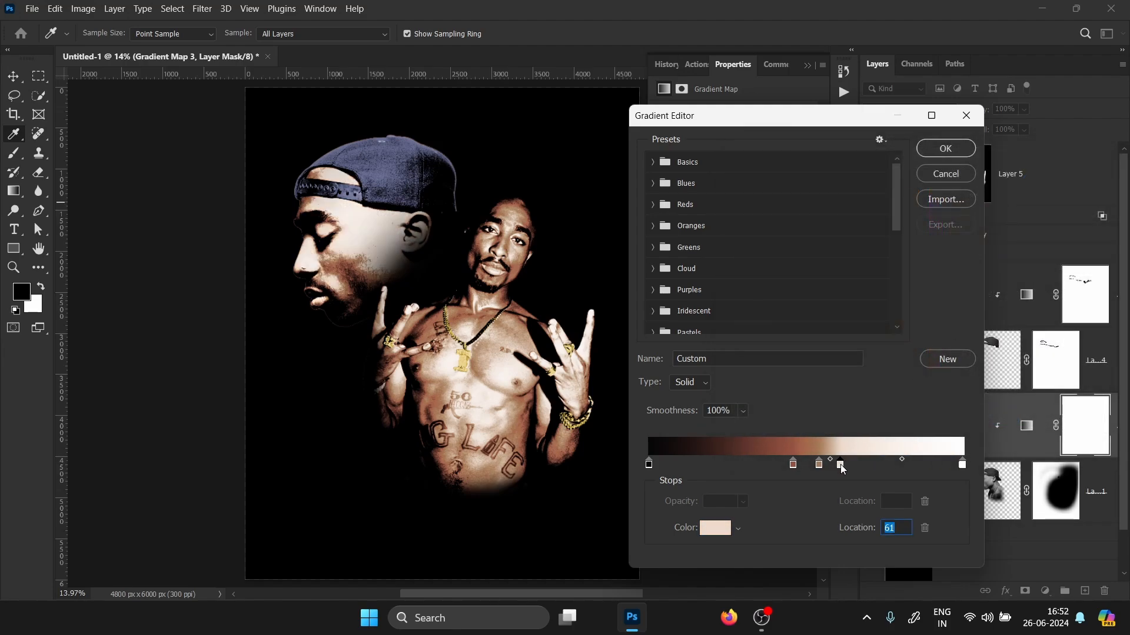
# - Move the light beige stop to location 71, shift the adjacent tan stop slightly towards it, and apply the skin gradient
pyautogui.moveTo(855, 467)
pyautogui.mouseDown()
pyautogui.moveTo(829, 468)
pyautogui.moveTo(871, 466)
pyautogui.mouseUp()
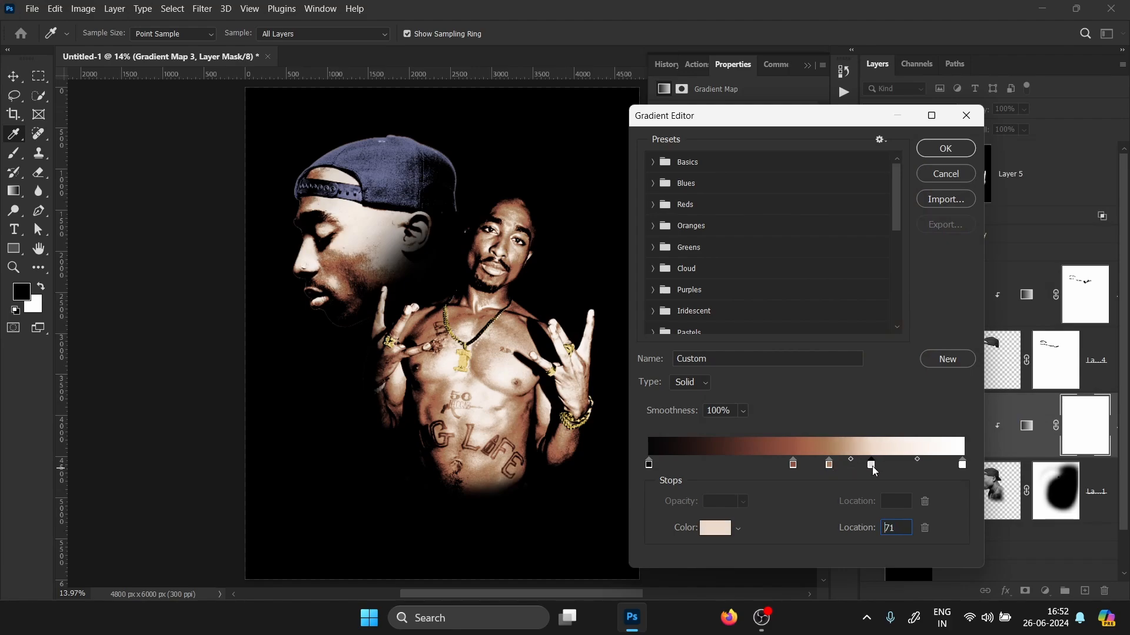
pyautogui.click(951, 150)
pyautogui.scroll(5, 442, 163)
pyautogui.click(809, 67)
pyautogui.press('b')
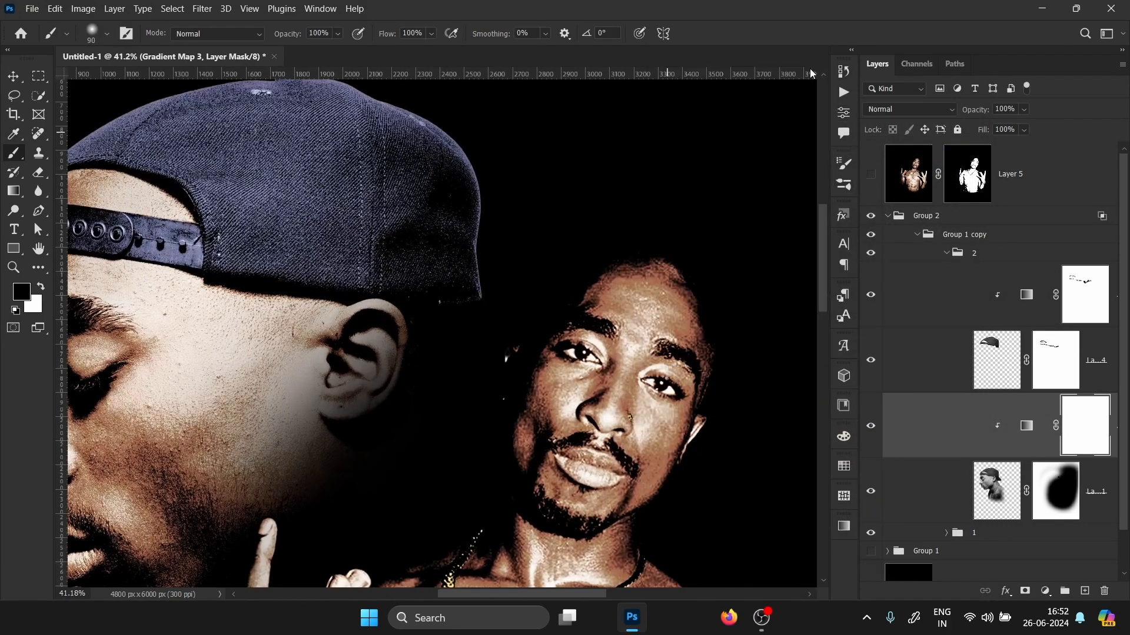
pyautogui.hotkey('ctrl', '0')
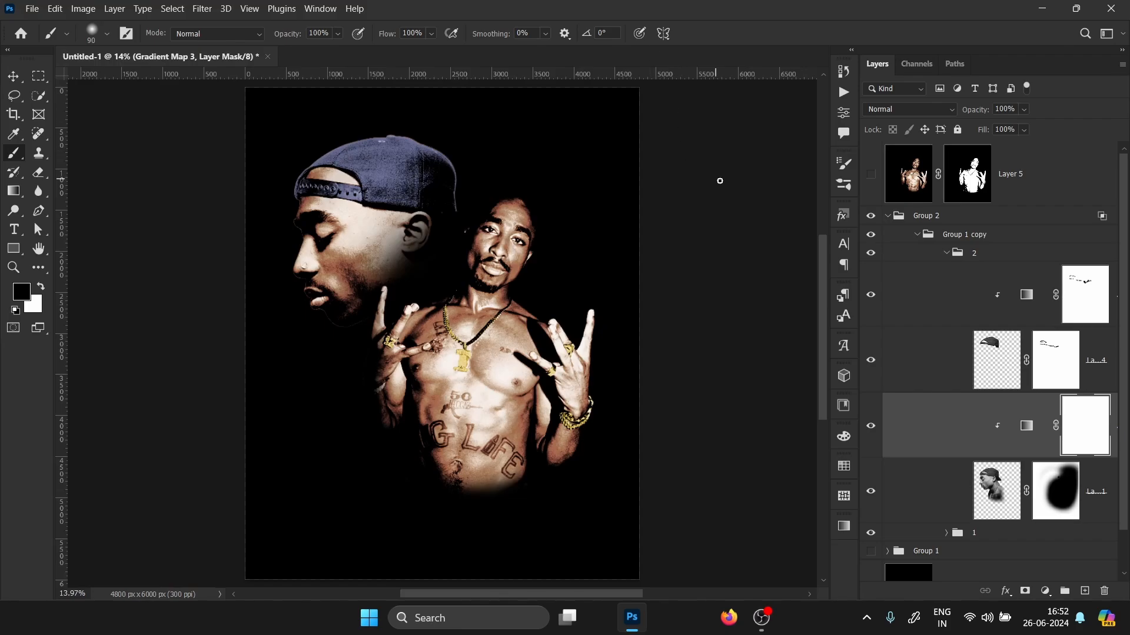
pyautogui.click(761, 618)
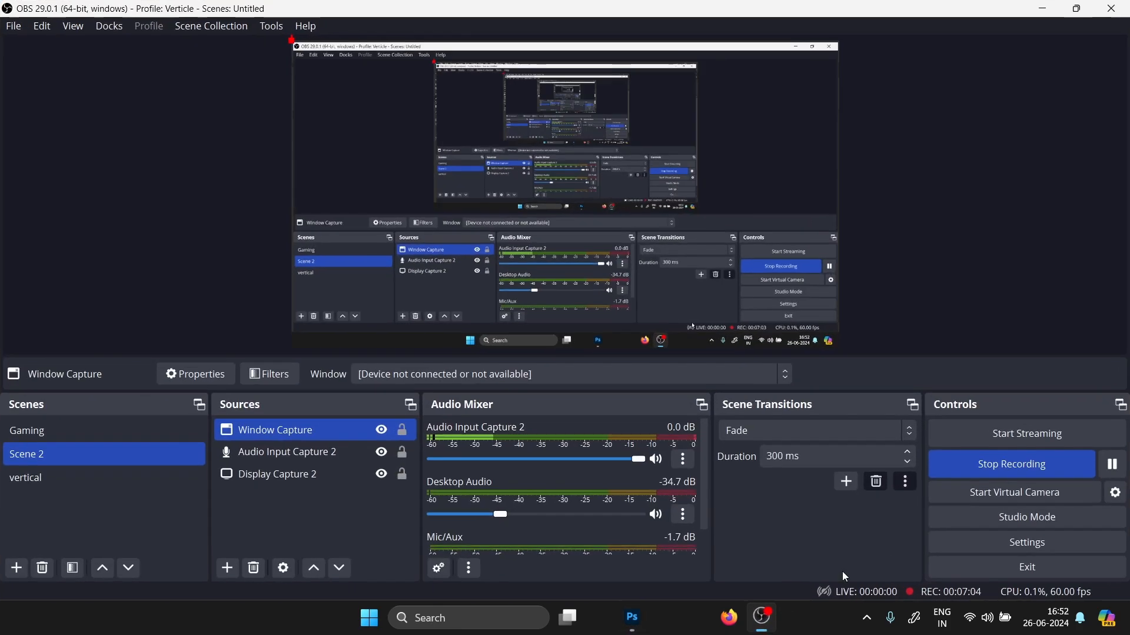